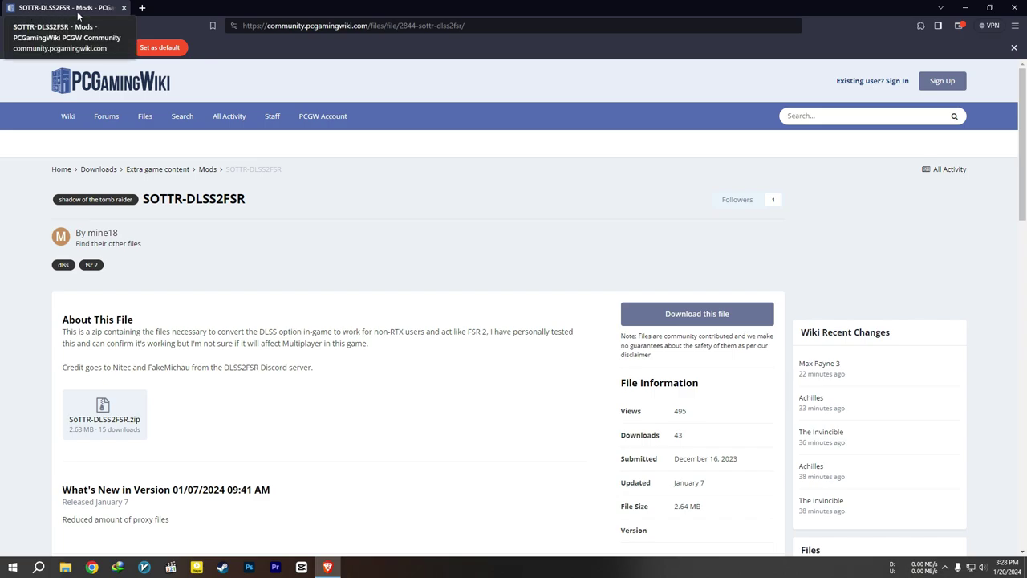
Step: Download the SOTTR-DLSS2FSR mod file, agreeing to the download terms
{"action": "left_click", "coordinate": [697, 319]}
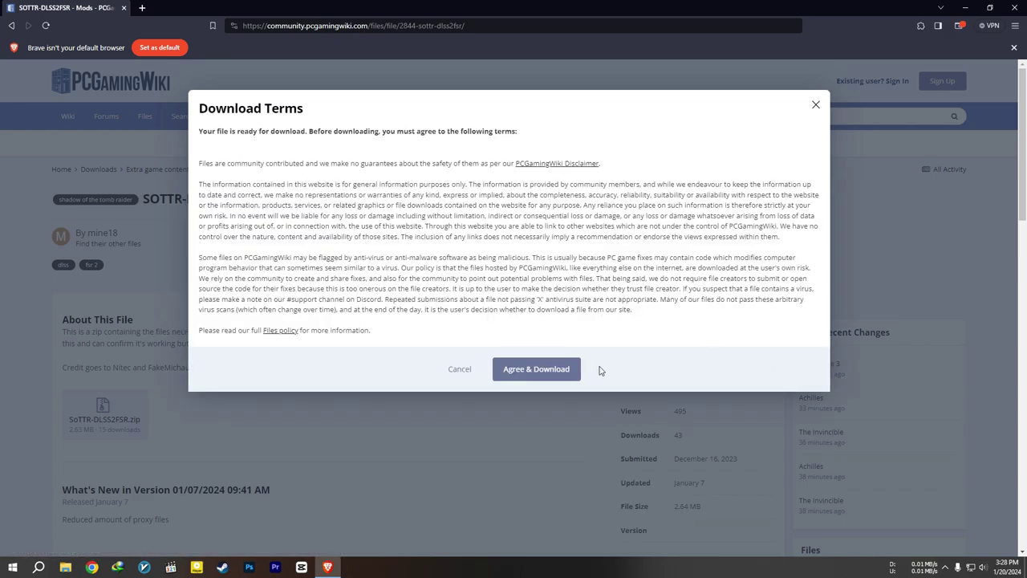
{"action": "left_click", "coordinate": [533, 372]}
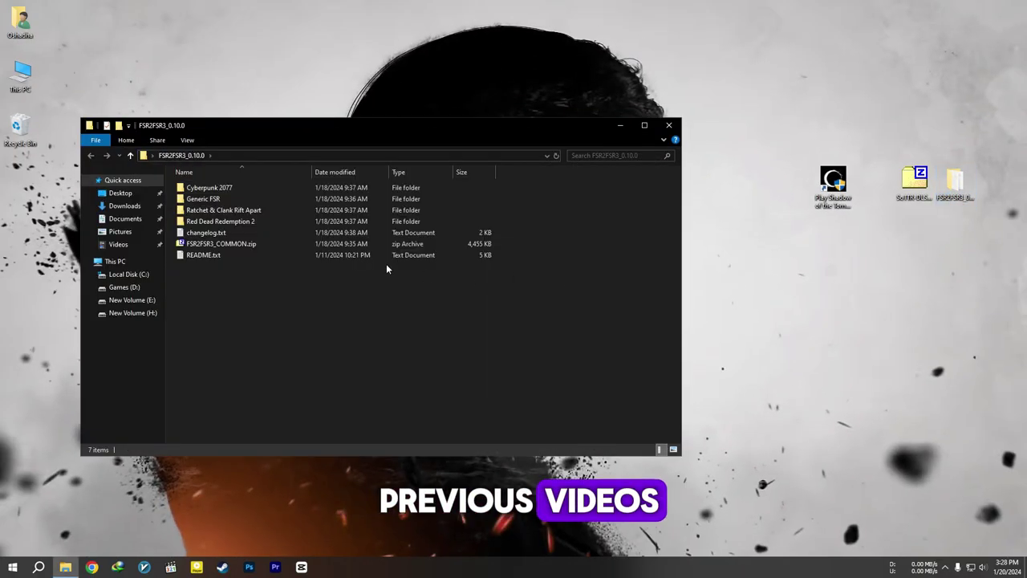
Step: Close the FSR2FSR3_0.10.0 folder window and refresh the desktop
{"action": "left_click", "coordinate": [669, 125]}
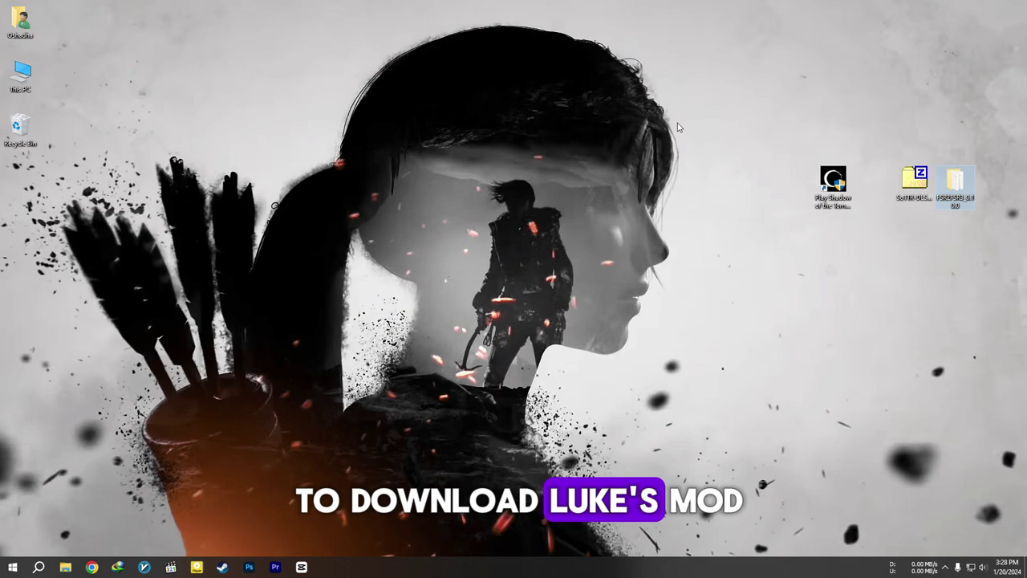
{"action": "right_click", "coordinate": [676, 121]}
{"action": "left_click", "coordinate": [683, 152]}
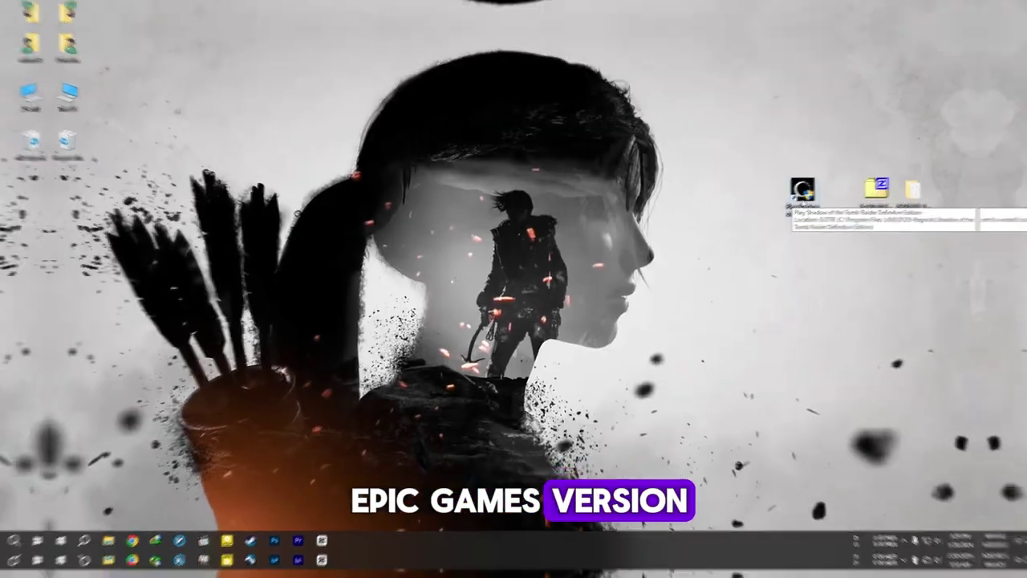
Step: Open the file location of the Shadow of the Tomb Raider desktop shortcut and move the folder window slightly higher
{"action": "right_click", "coordinate": [830, 177]}
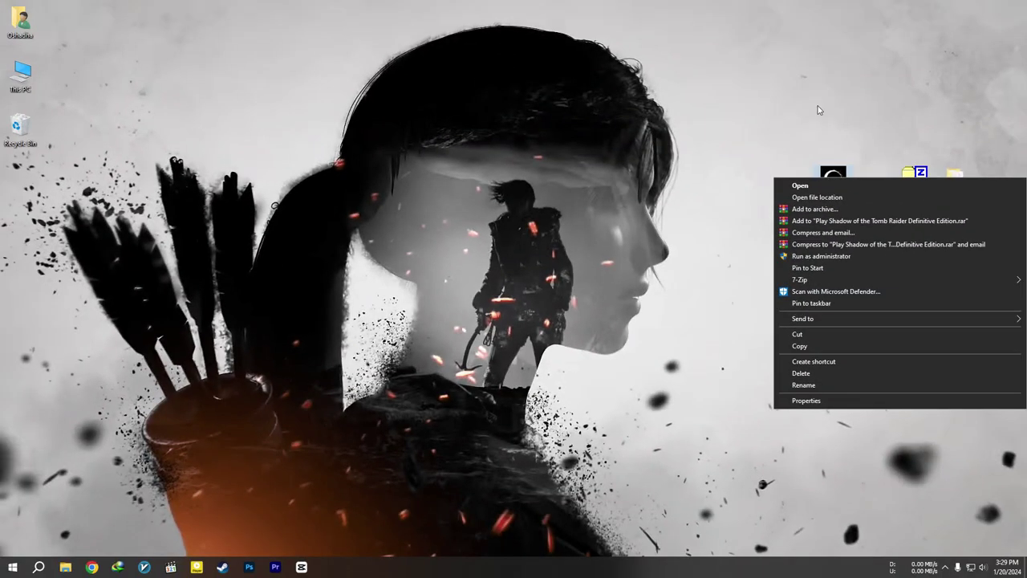
{"action": "left_click", "coordinate": [832, 177]}
{"action": "right_click", "coordinate": [834, 175]}
{"action": "left_click", "coordinate": [817, 196]}
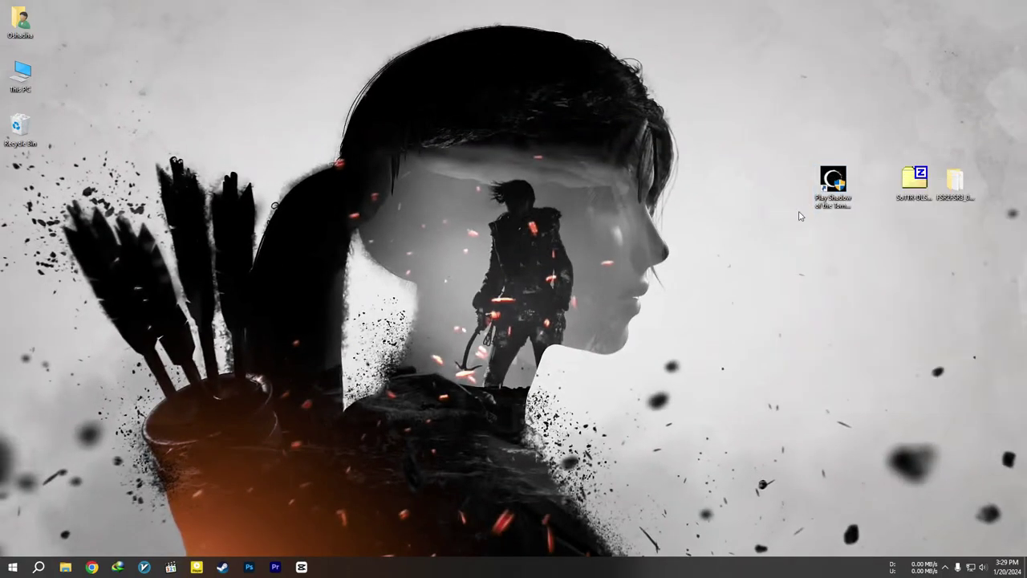
{"action": "left_click_drag", "start_coordinate": [363, 125], "coordinate": [373, 94]}
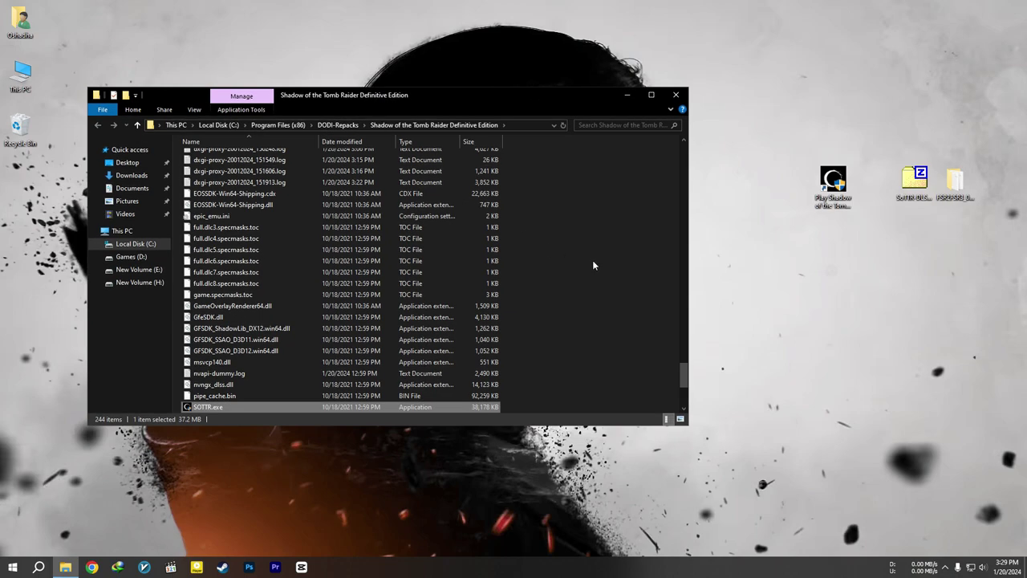
Step: Check the run-as-administrator setting in the compatibility properties of SOTTR.exe, leaving the dialog without changes
{"action": "scroll", "coordinate": [232, 269], "scroll_direction": "down", "scroll_amount": 4}
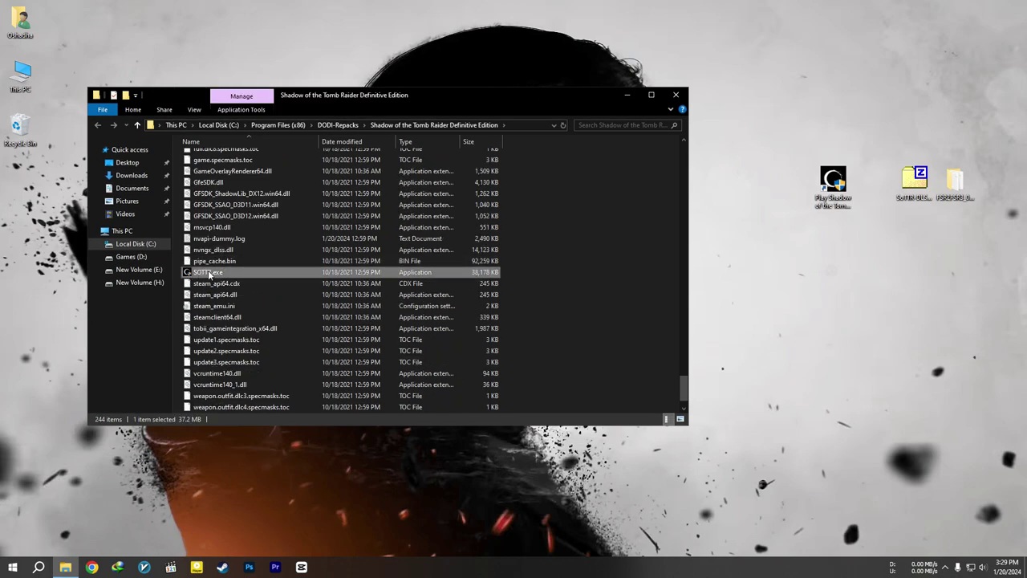
{"action": "right_click", "coordinate": [209, 276]}
{"action": "left_click", "coordinate": [257, 487]}
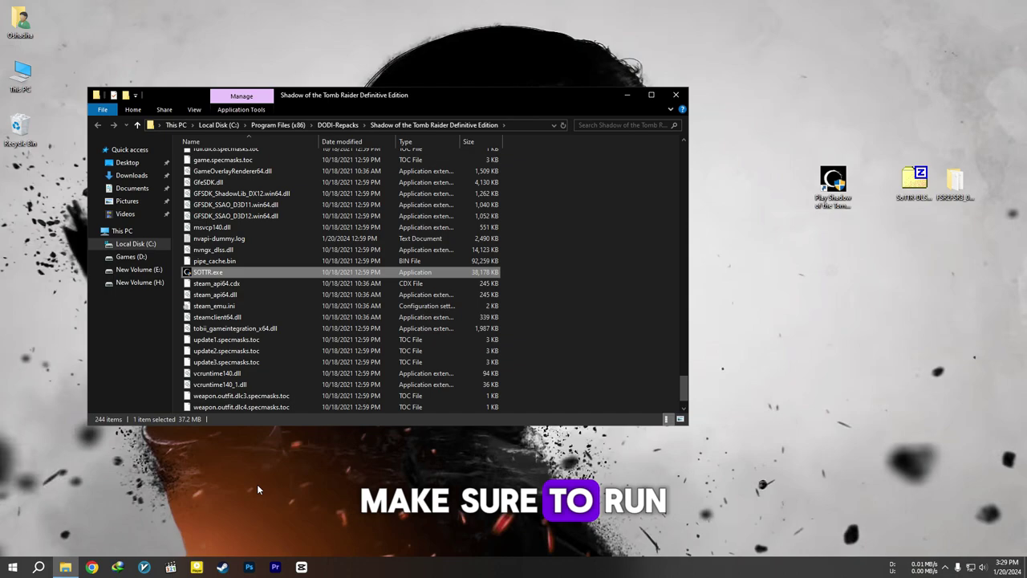
{"action": "left_click", "coordinate": [262, 300]}
{"action": "left_click_drag", "start_coordinate": [285, 281], "coordinate": [285, 203]}
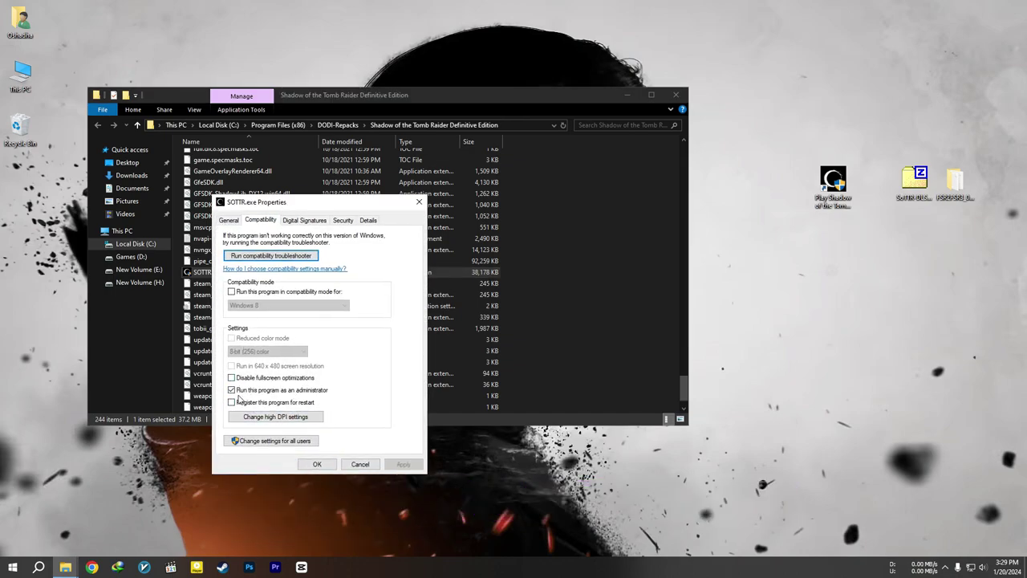
{"action": "left_click", "coordinate": [354, 467]}
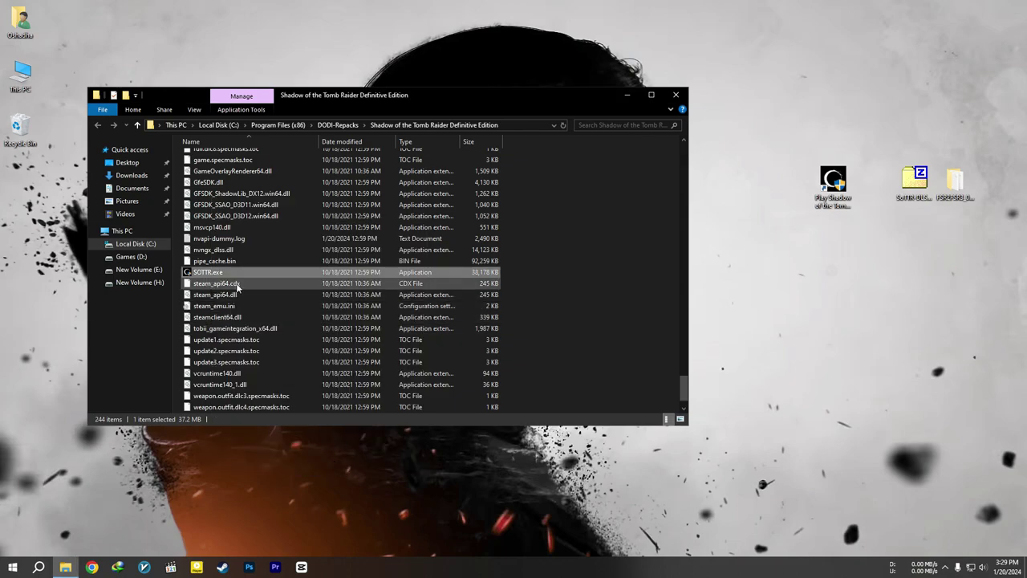
{"action": "left_click", "coordinate": [622, 241]}
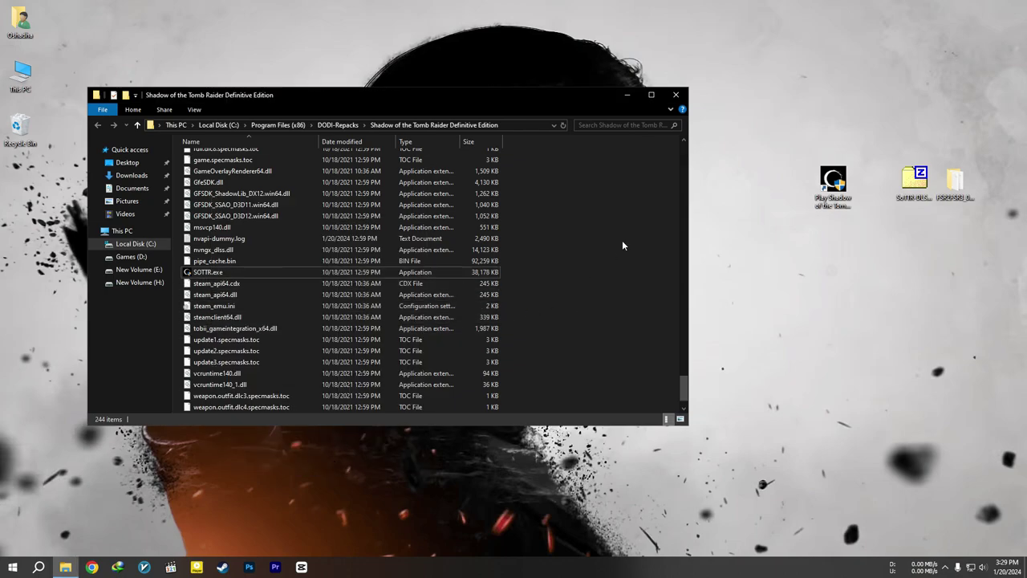
Step: Extract every file except nvapi64.dll from SoTTR-DLSS2FSR.zip into the game folder, granting administrator permission for all items
{"action": "double_click", "coordinate": [923, 191]}
{"action": "left_click_drag", "start_coordinate": [344, 103], "coordinate": [792, 85]}
{"action": "left_click_drag", "start_coordinate": [594, 265], "coordinate": [598, 159]}
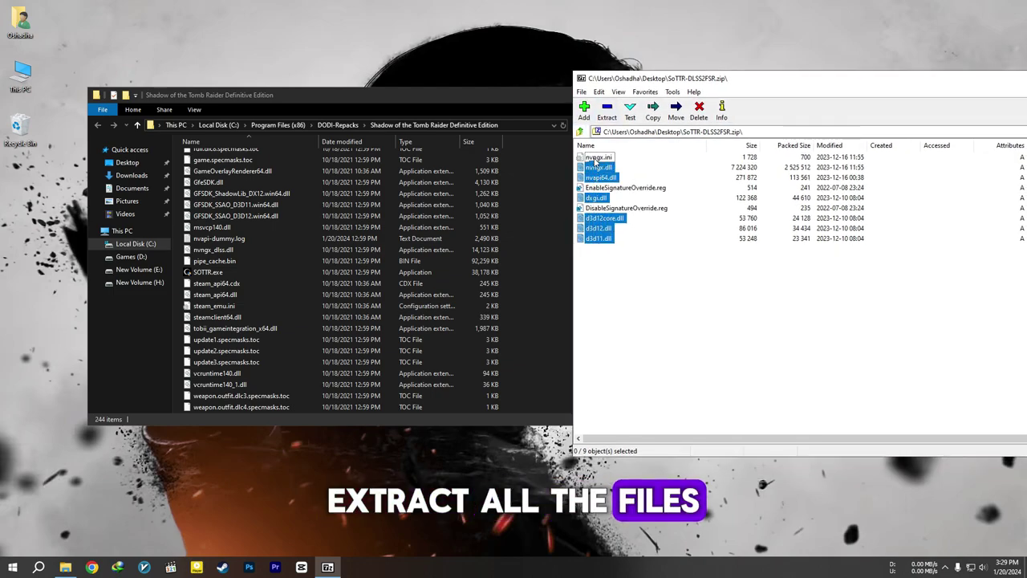
{"action": "left_click", "coordinate": [593, 178], "text": "ctrl"}
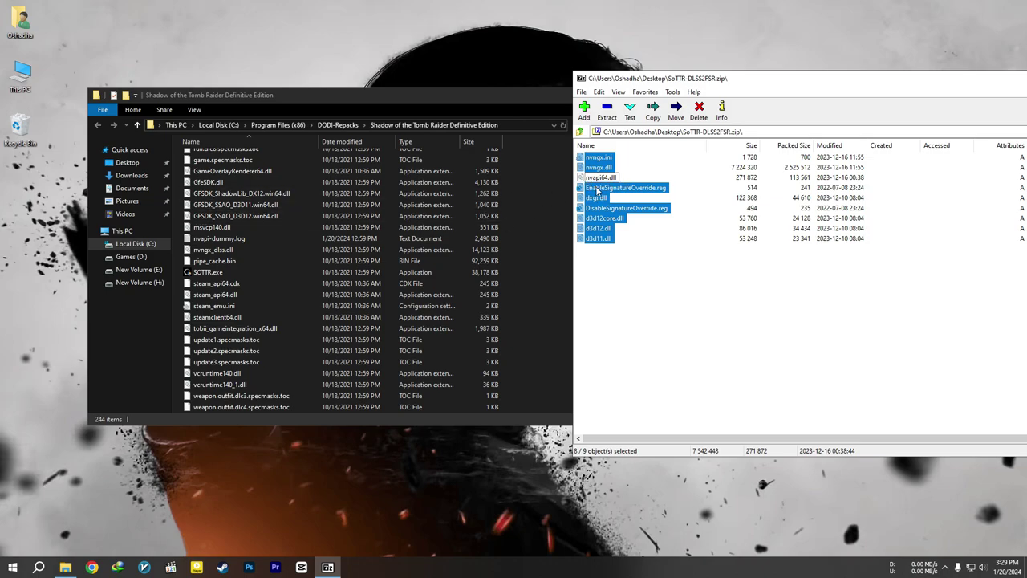
{"action": "left_click_drag", "start_coordinate": [518, 281], "coordinate": [532, 302]}
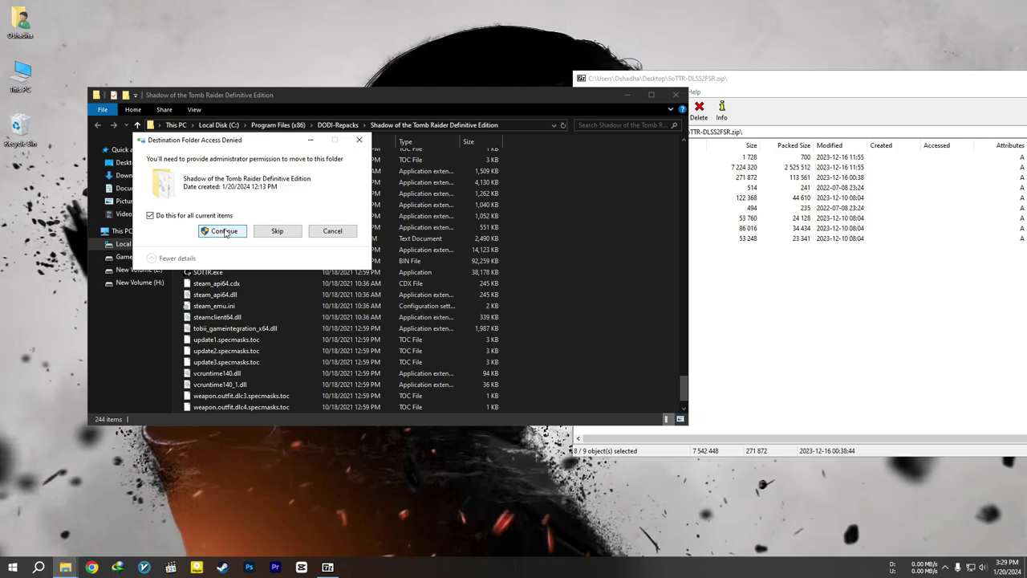
{"action": "left_click", "coordinate": [224, 231]}
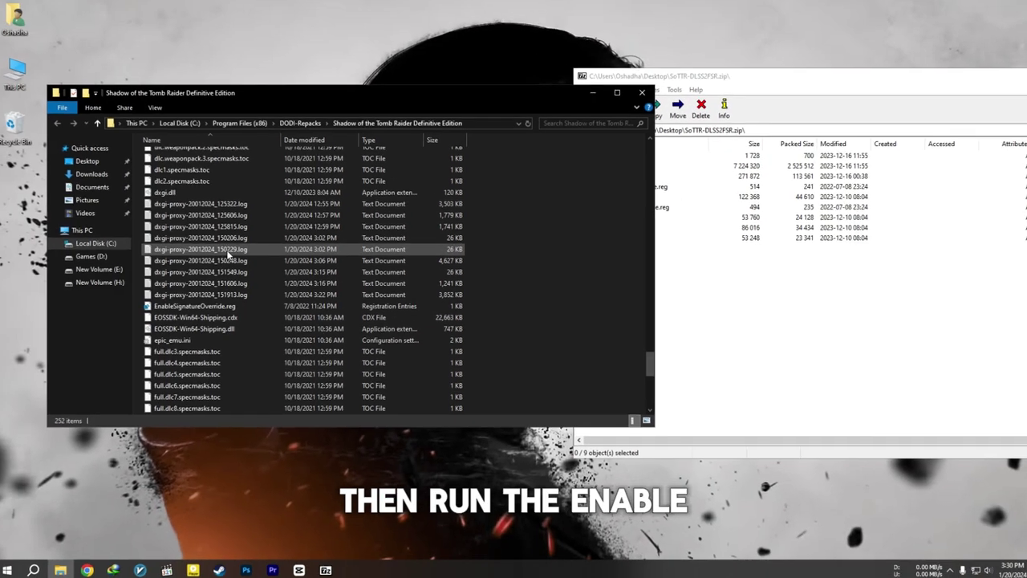
Step: Merge EnableSignatureOverride.reg from the game folder into the registry and close the SoTTR-DLSS2FSR.zip archive window
{"action": "double_click", "coordinate": [186, 307]}
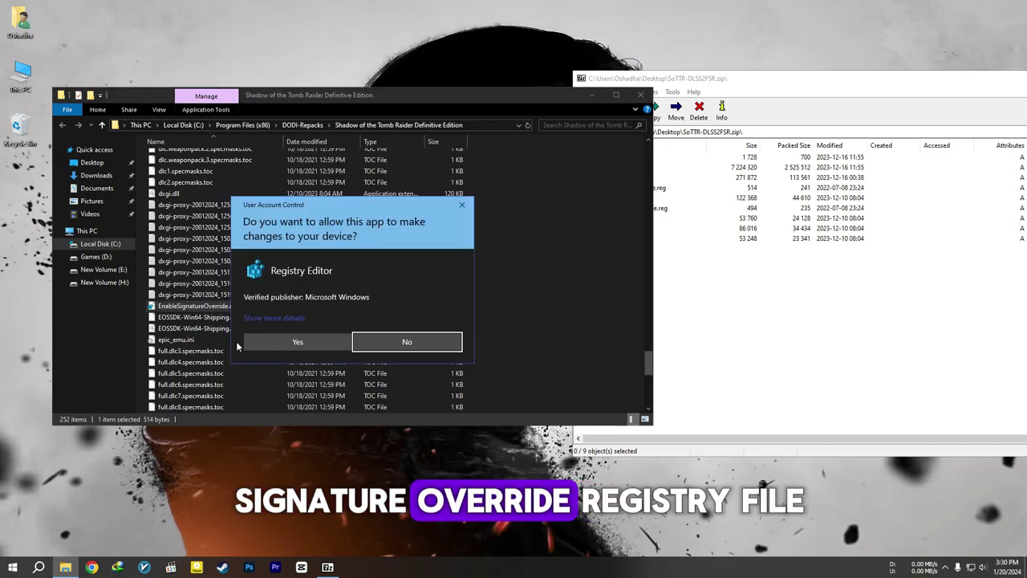
{"action": "left_click", "coordinate": [325, 342]}
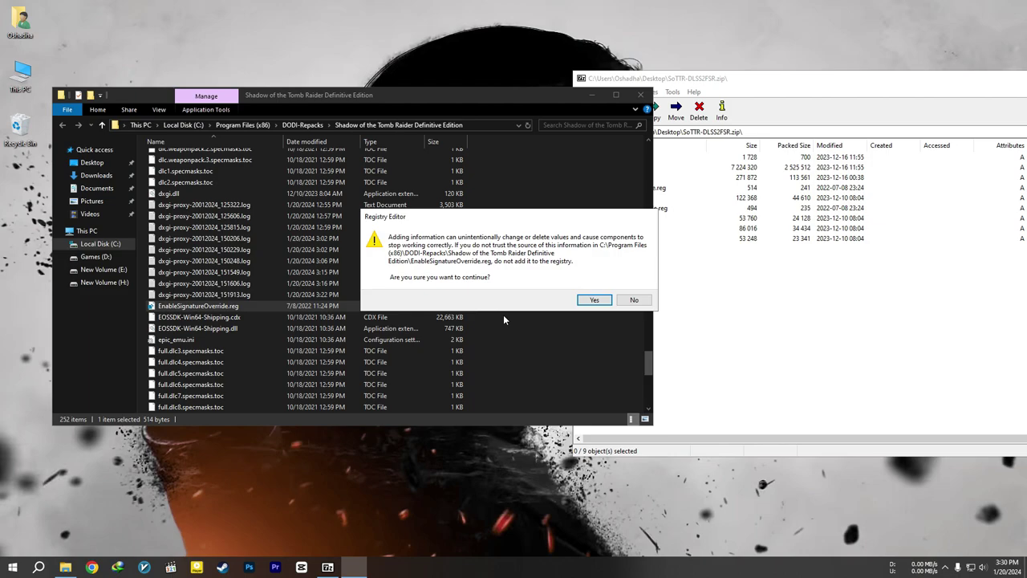
{"action": "left_click", "coordinate": [596, 302]}
{"action": "left_click", "coordinate": [631, 288]}
{"action": "left_click", "coordinate": [738, 323]}
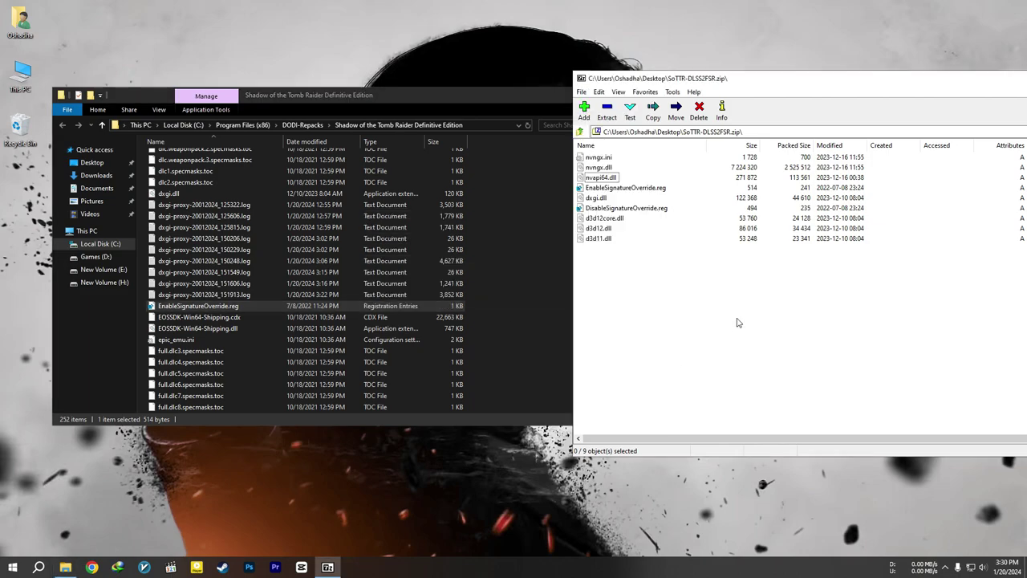
{"action": "left_click_drag", "start_coordinate": [944, 87], "coordinate": [779, 80]}
{"action": "left_click", "coordinate": [891, 75]}
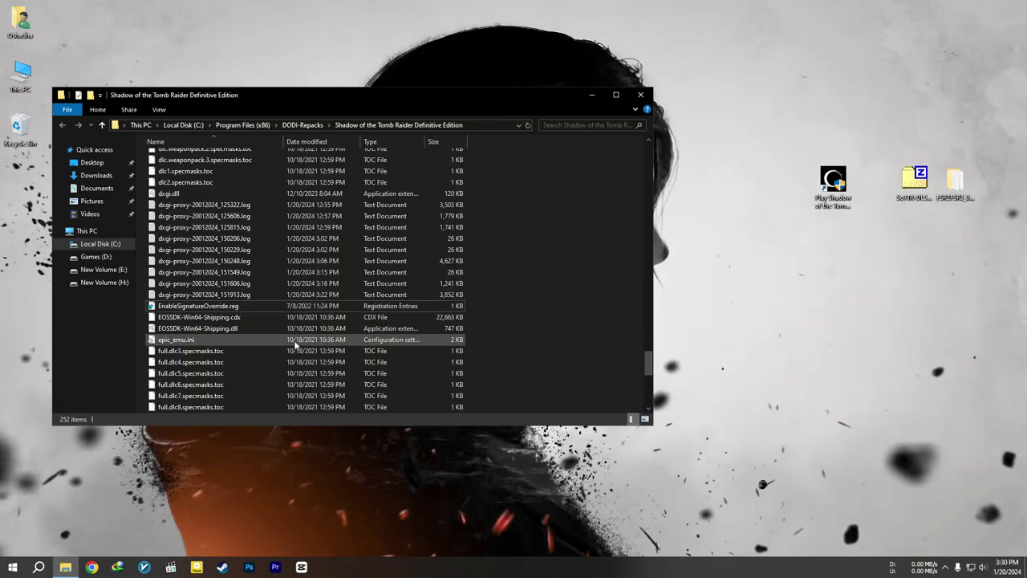
Step: Launch SOTTR.exe from the game folder, allow it to run, and open the game launcher's options
{"action": "scroll", "coordinate": [211, 283], "scroll_direction": "down", "scroll_amount": 15}
{"action": "double_click", "coordinate": [172, 249]}
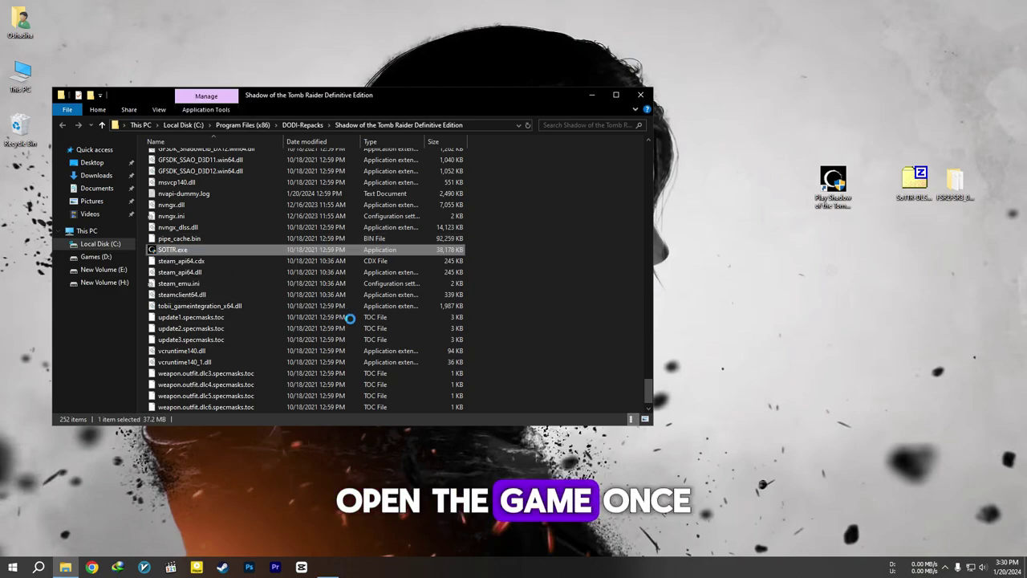
{"action": "left_click", "coordinate": [313, 346]}
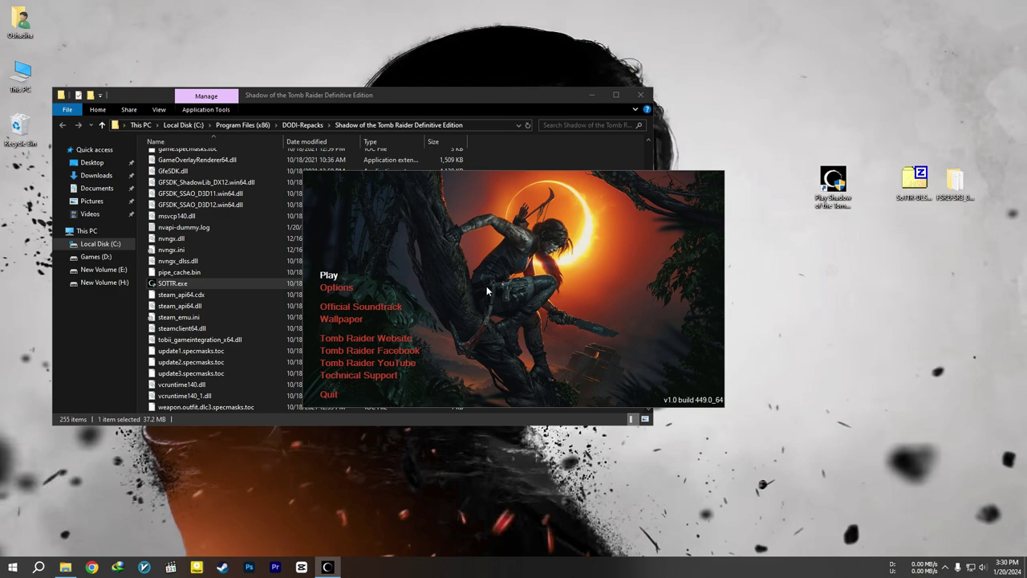
{"action": "left_click", "coordinate": [351, 290]}
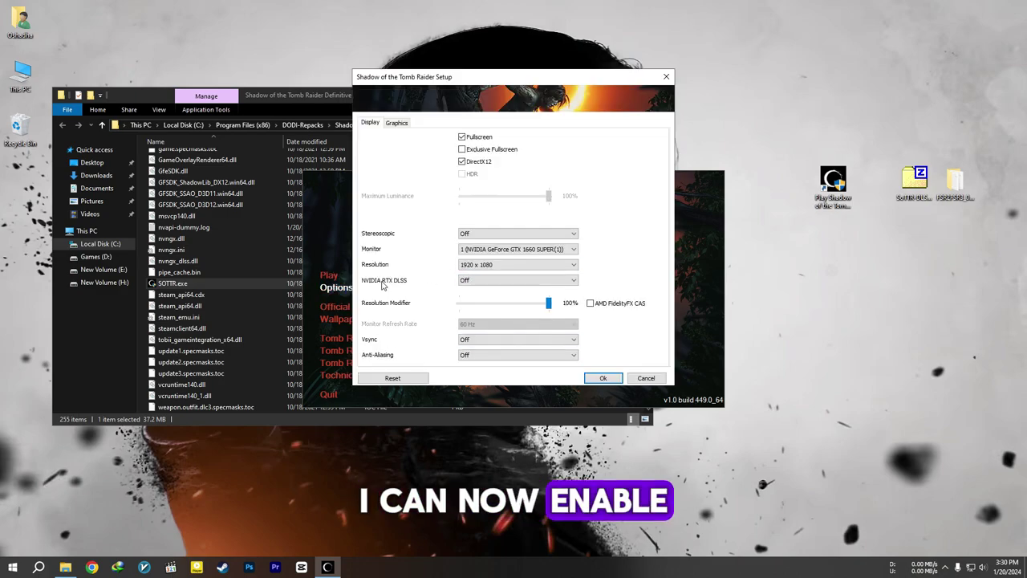
Step: Set NVIDIA RTX DLSS to Quality, review the graphics settings including ray traced shadow quality, and save the options
{"action": "left_click", "coordinate": [469, 281]}
{"action": "left_click", "coordinate": [480, 312]}
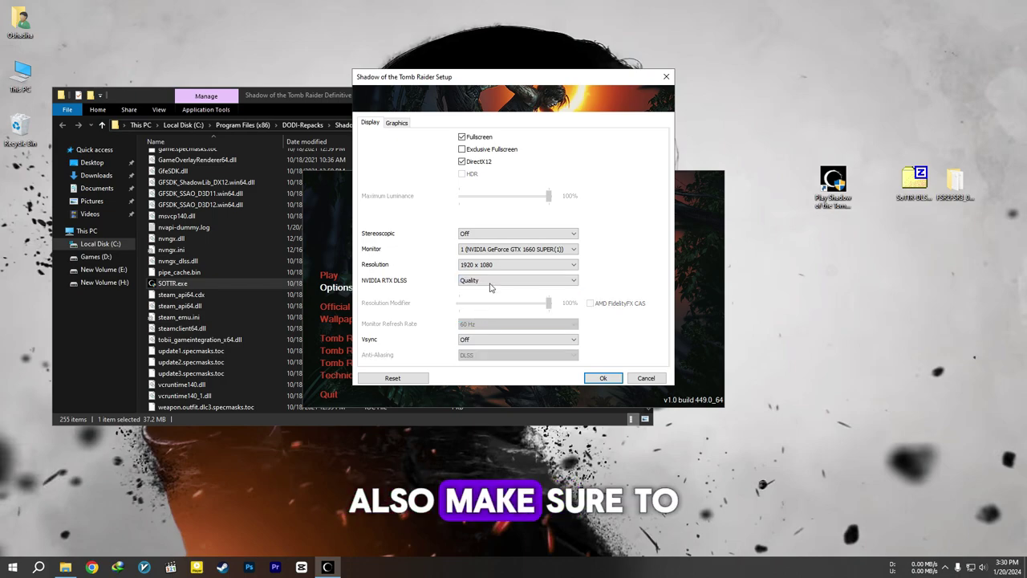
{"action": "left_click", "coordinate": [403, 125]}
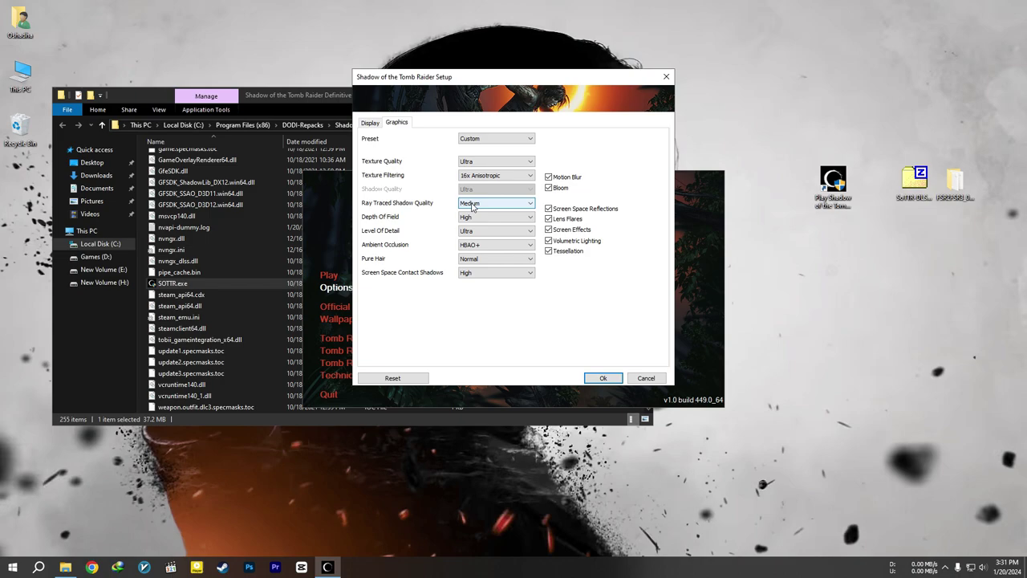
{"action": "left_click", "coordinate": [371, 125]}
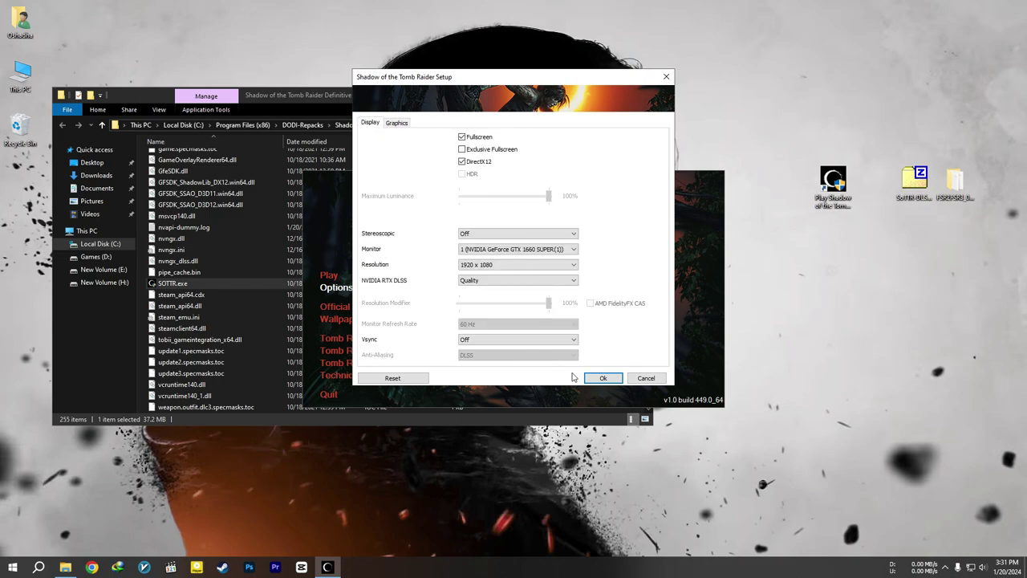
{"action": "left_click", "coordinate": [604, 378]}
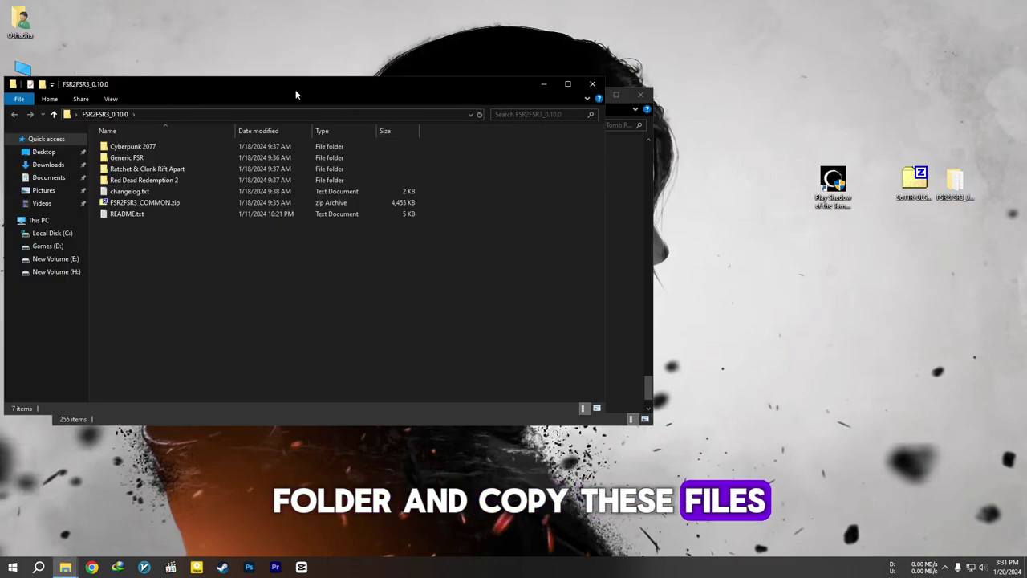
Step: Extract FSR2FSR3.asi from FSR2FSR3_200.zip in the Generic FSR folder into the game folder, and close the archive
{"action": "left_click_drag", "start_coordinate": [261, 85], "coordinate": [819, 84]}
{"action": "double_click", "coordinate": [689, 156]}
{"action": "left_click", "coordinate": [717, 145]}
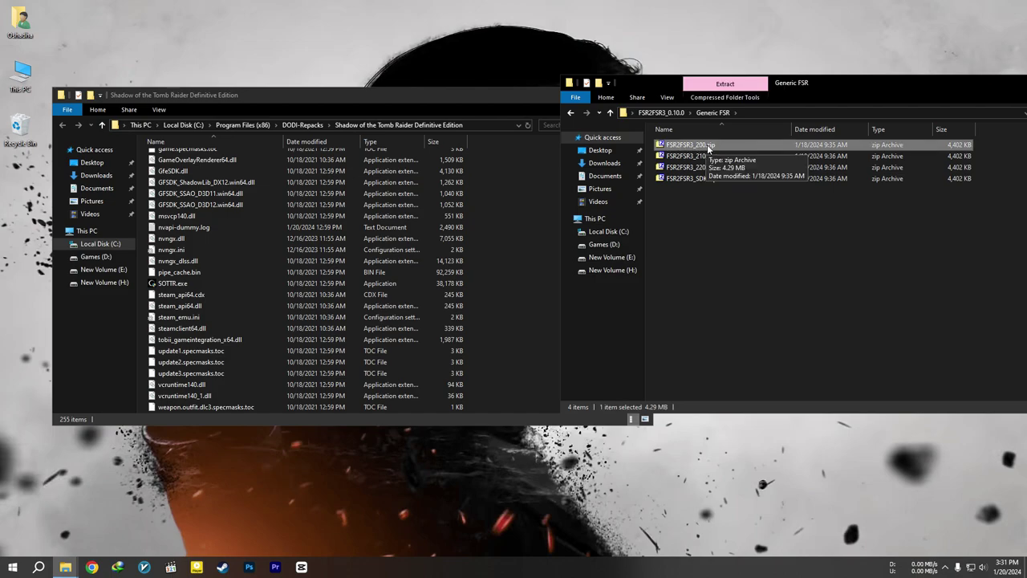
{"action": "double_click", "coordinate": [743, 145]}
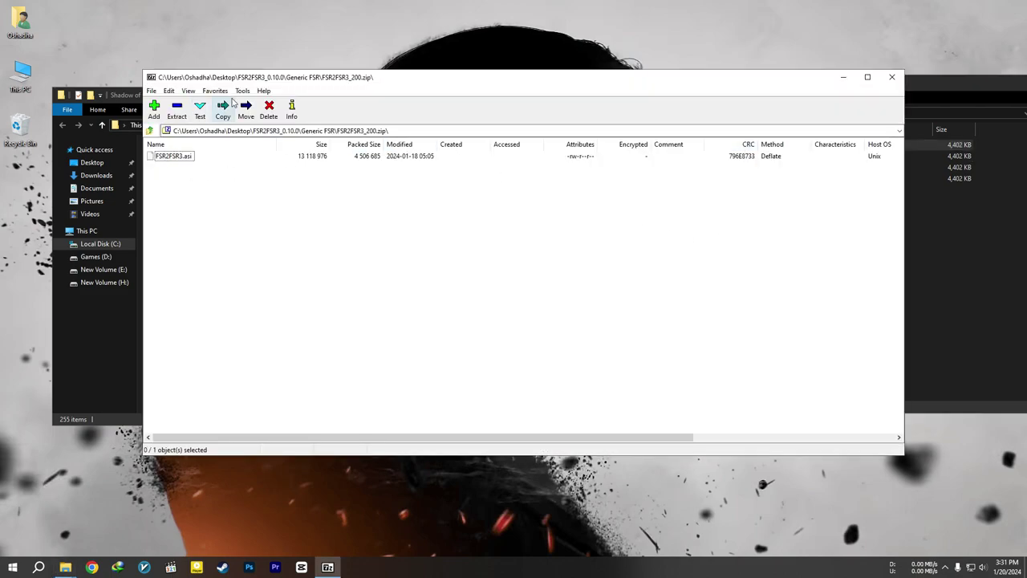
{"action": "left_click_drag", "start_coordinate": [232, 77], "coordinate": [524, 85]}
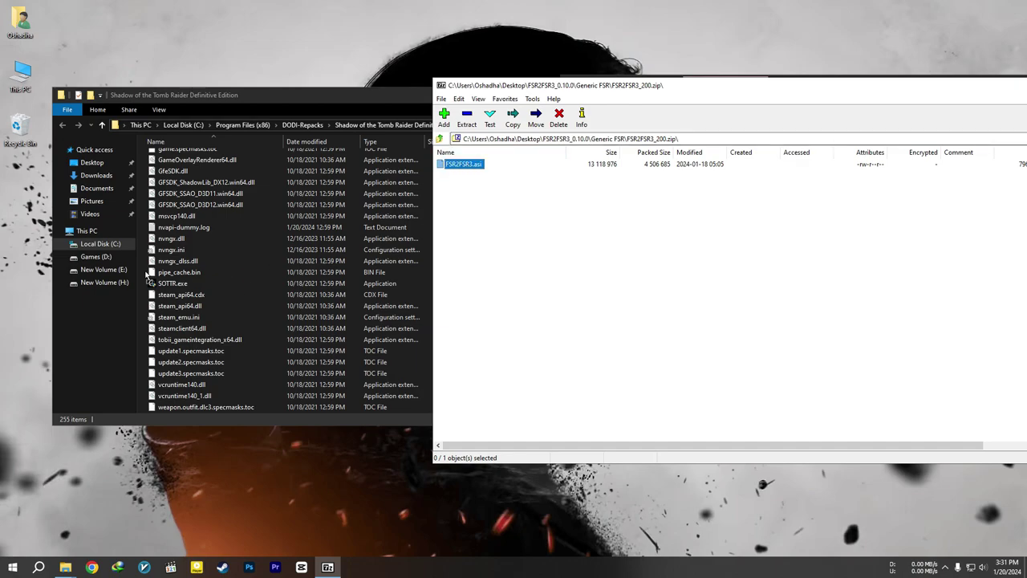
{"action": "left_click_drag", "start_coordinate": [147, 273], "coordinate": [149, 276]}
{"action": "left_click", "coordinate": [480, 217]}
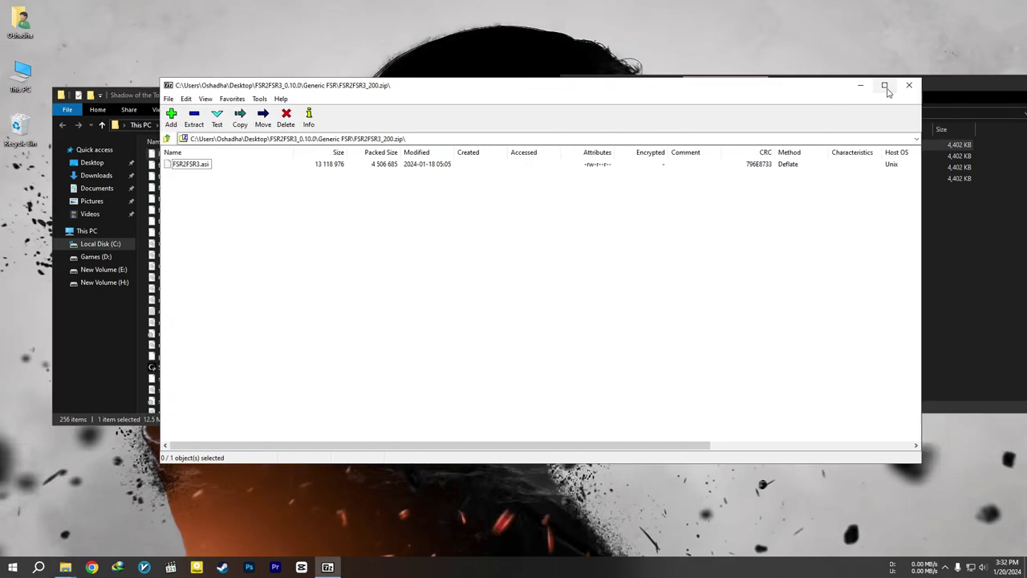
{"action": "left_click", "coordinate": [906, 85]}
{"action": "left_click", "coordinate": [570, 133]}
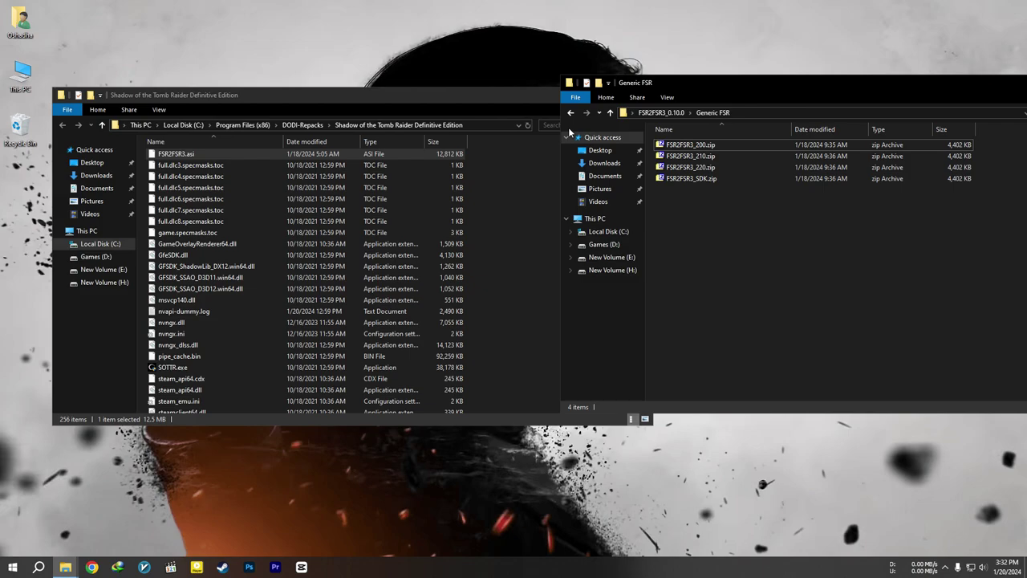
Step: Extract winmm.ini and winmm.dll from FSR2FSR3_COMMON.zip into the game folder with administrator permission, and close the archive
{"action": "left_click", "coordinate": [571, 113]}
{"action": "double_click", "coordinate": [712, 201]}
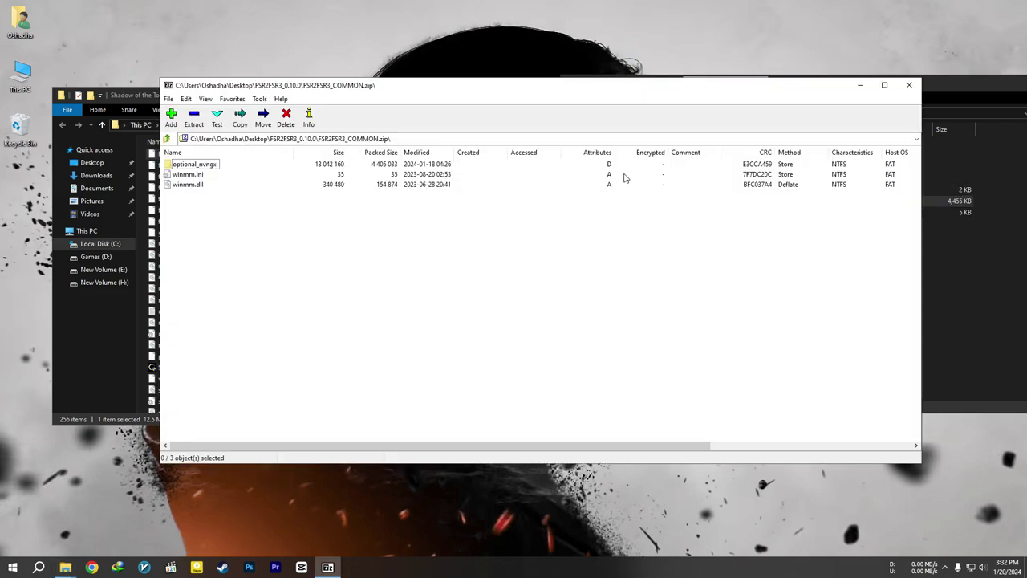
{"action": "left_click_drag", "start_coordinate": [383, 92], "coordinate": [861, 107]}
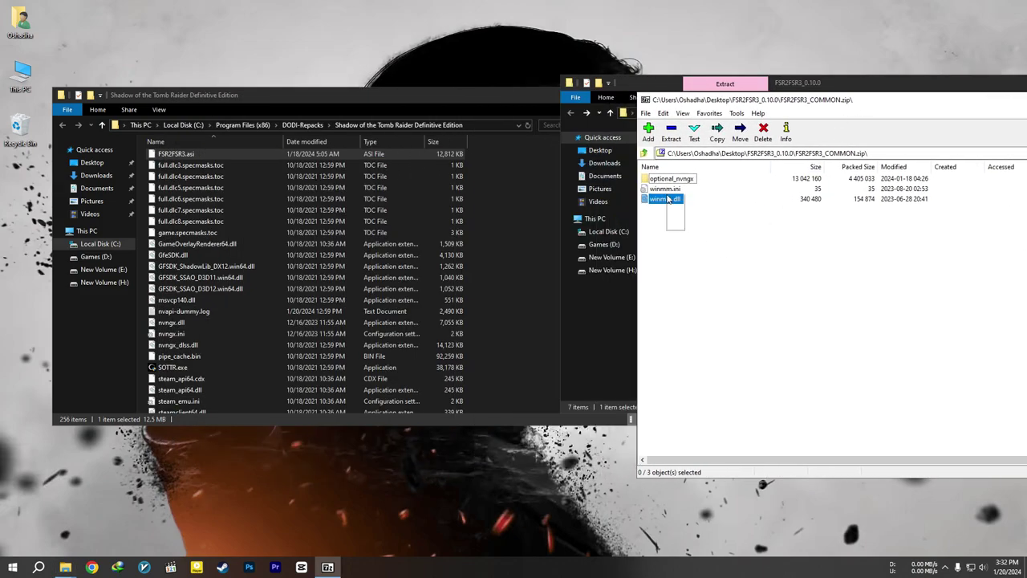
{"action": "left_click_drag", "start_coordinate": [546, 269], "coordinate": [441, 232]}
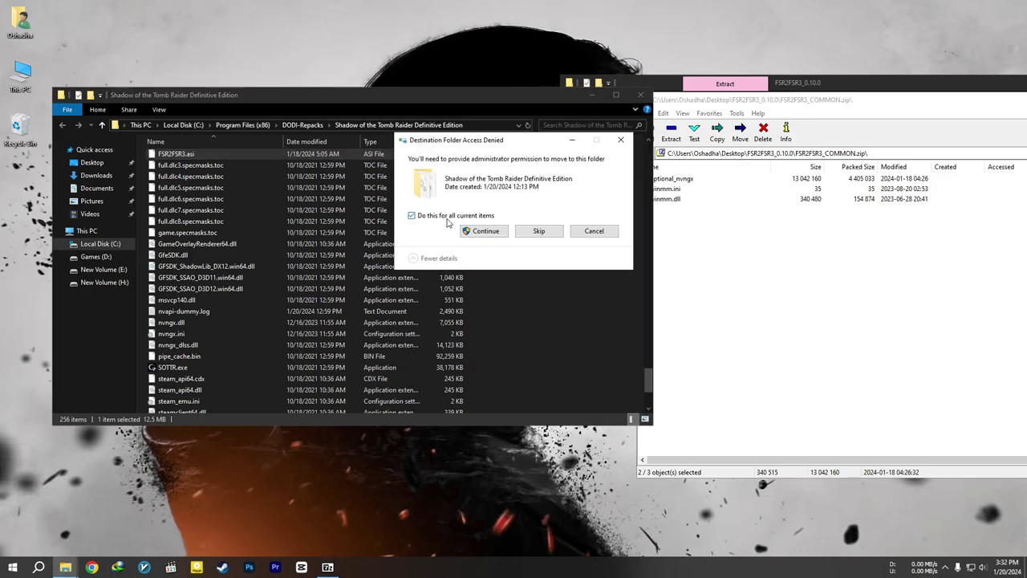
{"action": "left_click", "coordinate": [486, 231]}
{"action": "left_click_drag", "start_coordinate": [931, 102], "coordinate": [427, 102]}
{"action": "key", "text": "alt+F4"}
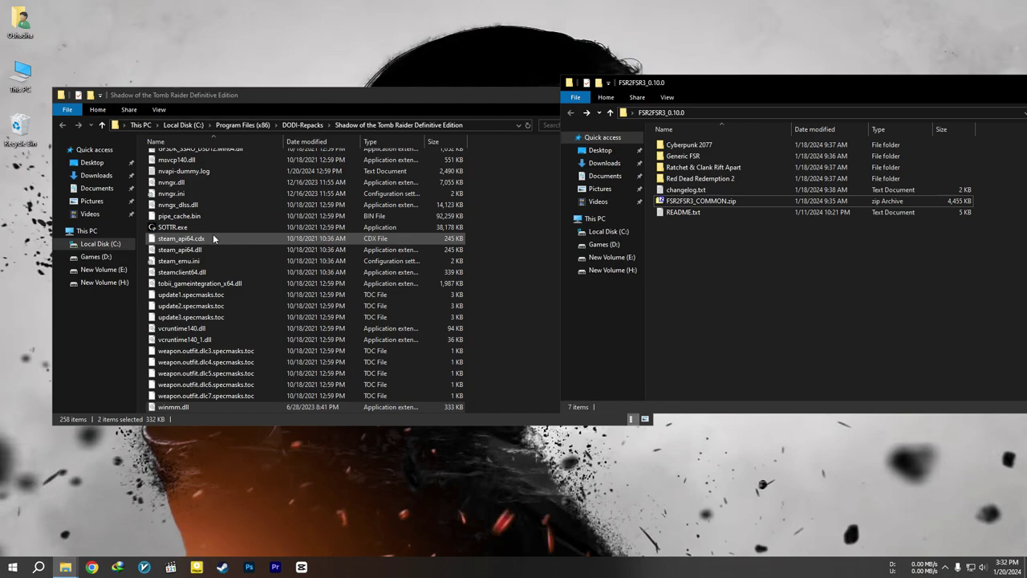
Step: Start the game from SOTTR.exe in the game folder and review its in-game graphics settings
{"action": "double_click", "coordinate": [168, 228]}
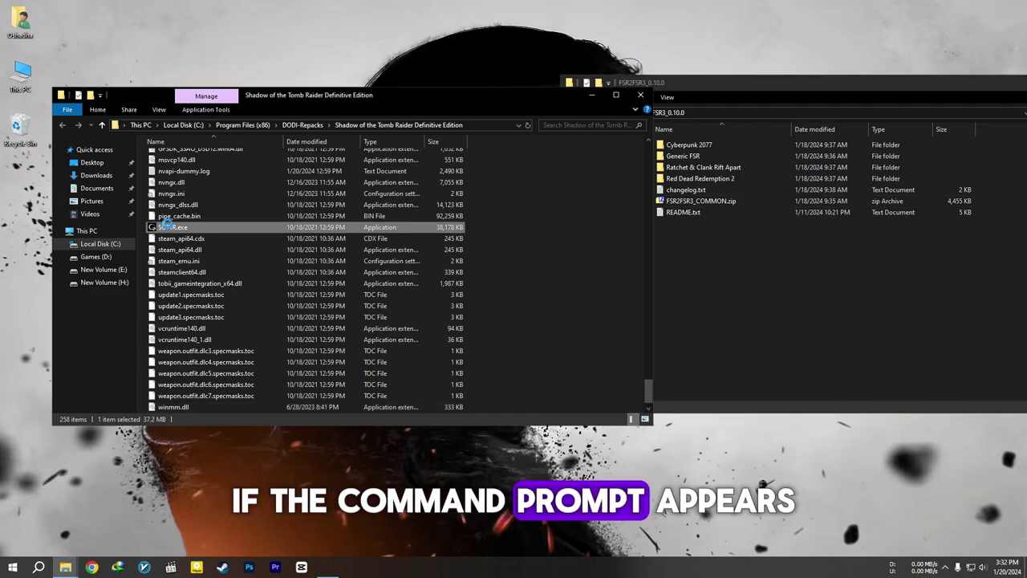
{"action": "left_click", "coordinate": [332, 346]}
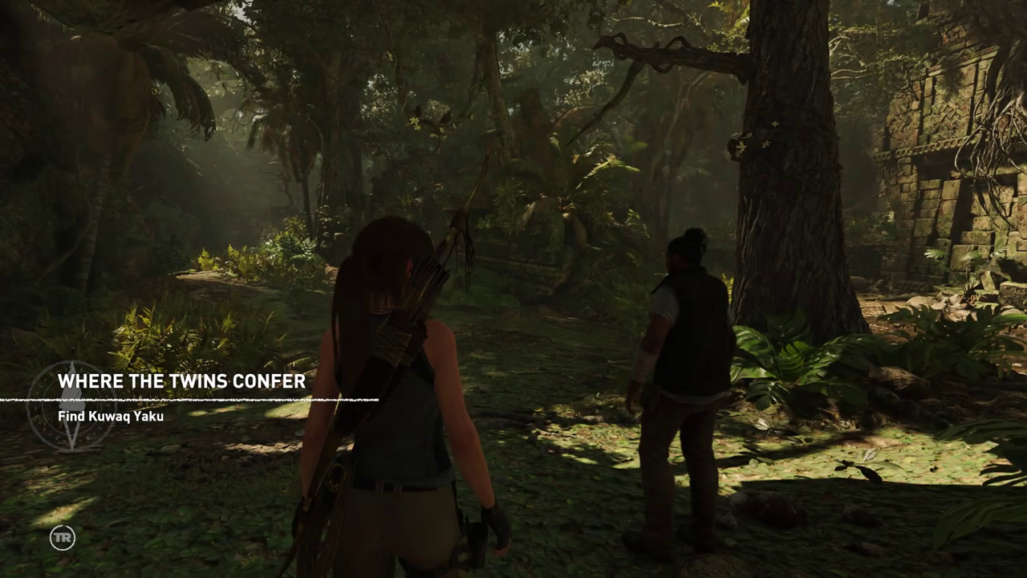
{"action": "key", "text": "Escape"}
{"action": "left_click", "coordinate": [80, 169]}
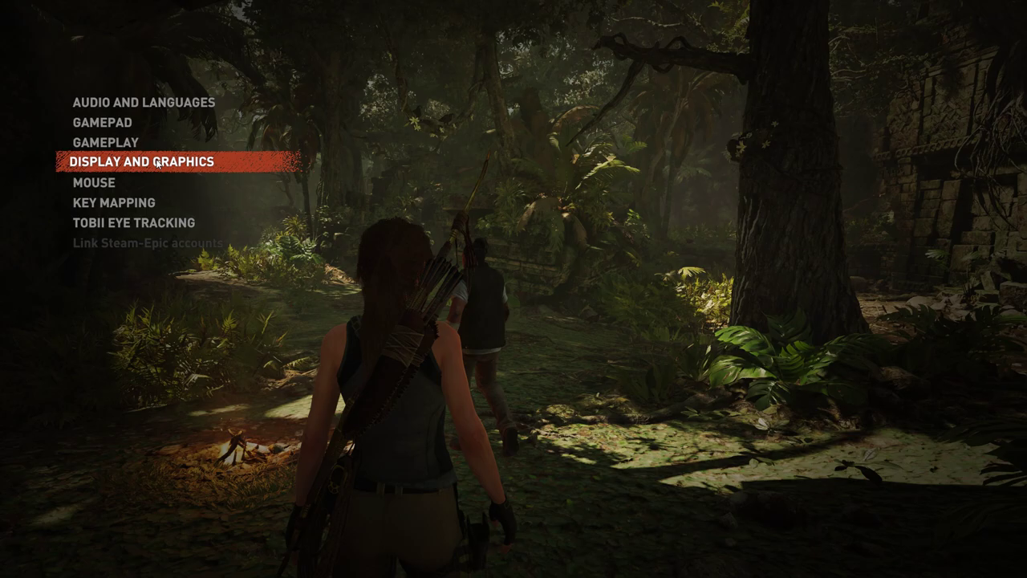
{"action": "left_click", "coordinate": [159, 159]}
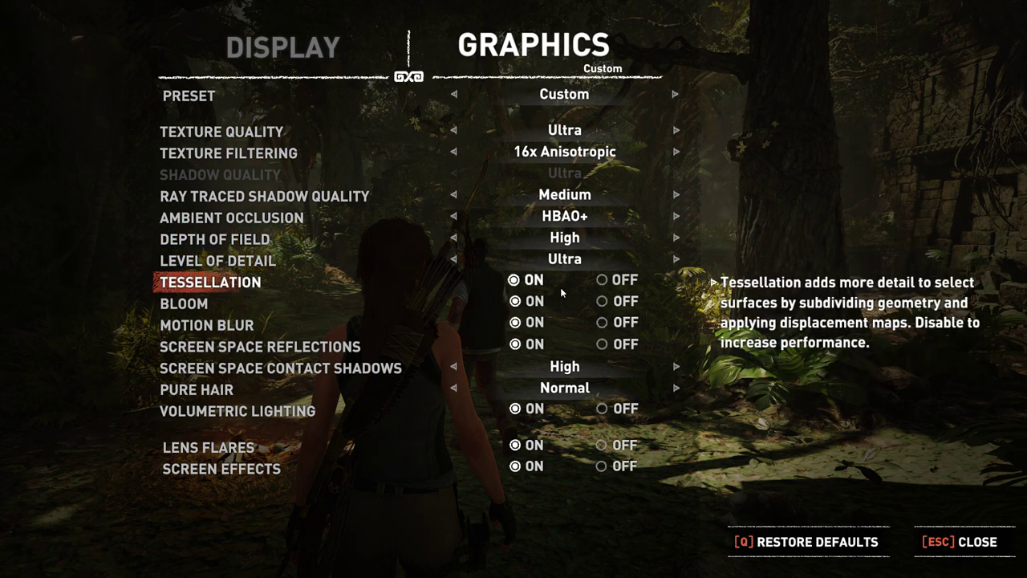
{"action": "left_click", "coordinate": [956, 543]}
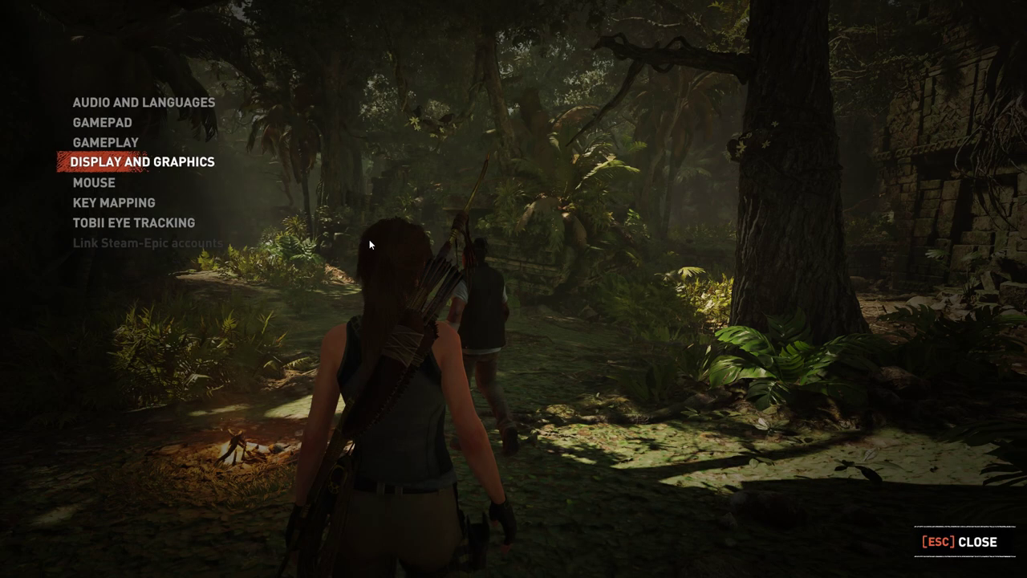
Step: Check the NVIDIA RTX DLSS option in the in-game display settings and return to gameplay
{"action": "left_click", "coordinate": [138, 141]}
{"action": "key", "text": "Escape"}
{"action": "left_click", "coordinate": [207, 157]}
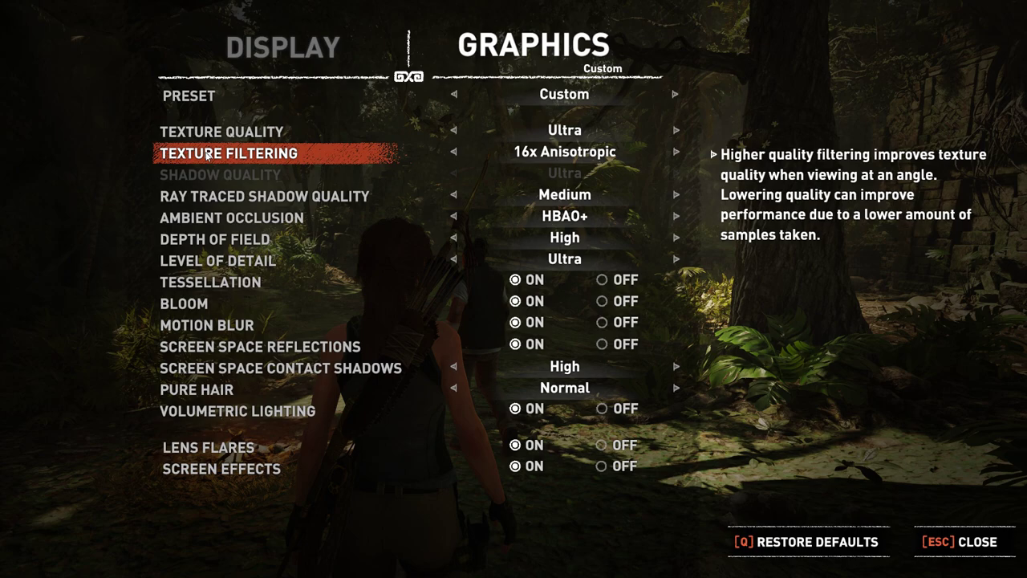
{"action": "left_click", "coordinate": [282, 46]}
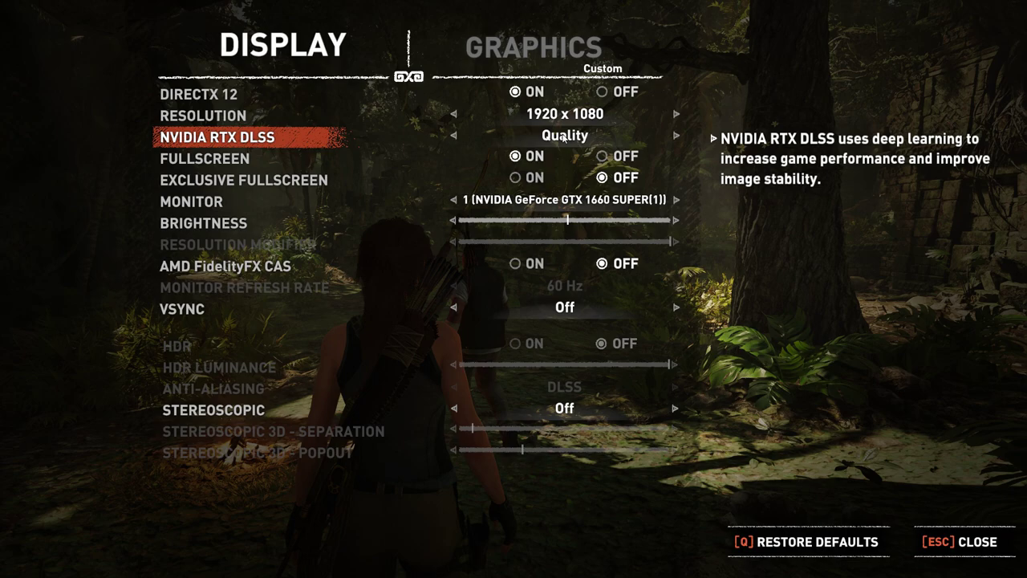
{"action": "left_click", "coordinate": [963, 542]}
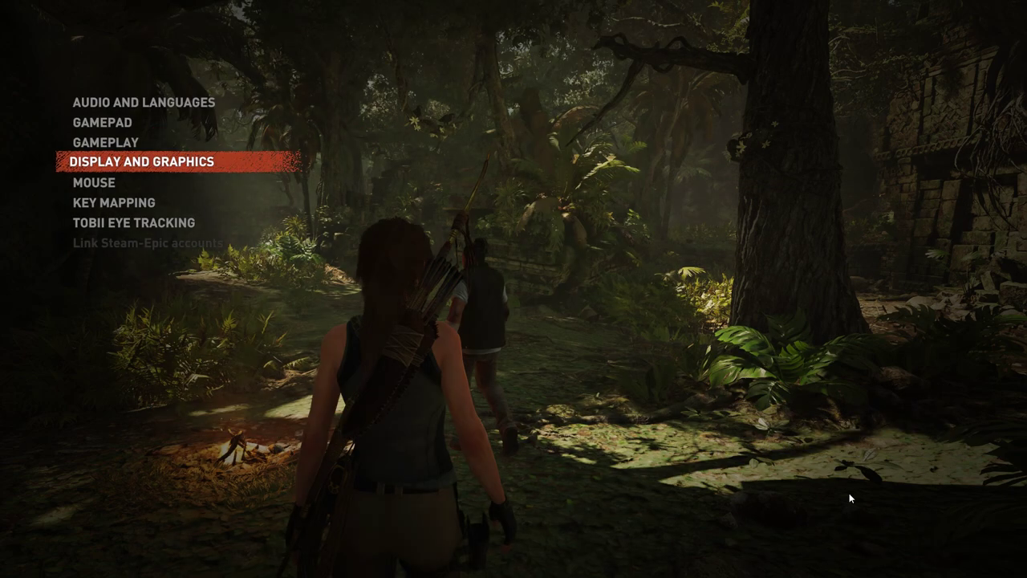
{"action": "key", "text": "Escape"}
{"action": "key", "text": "Escape"}
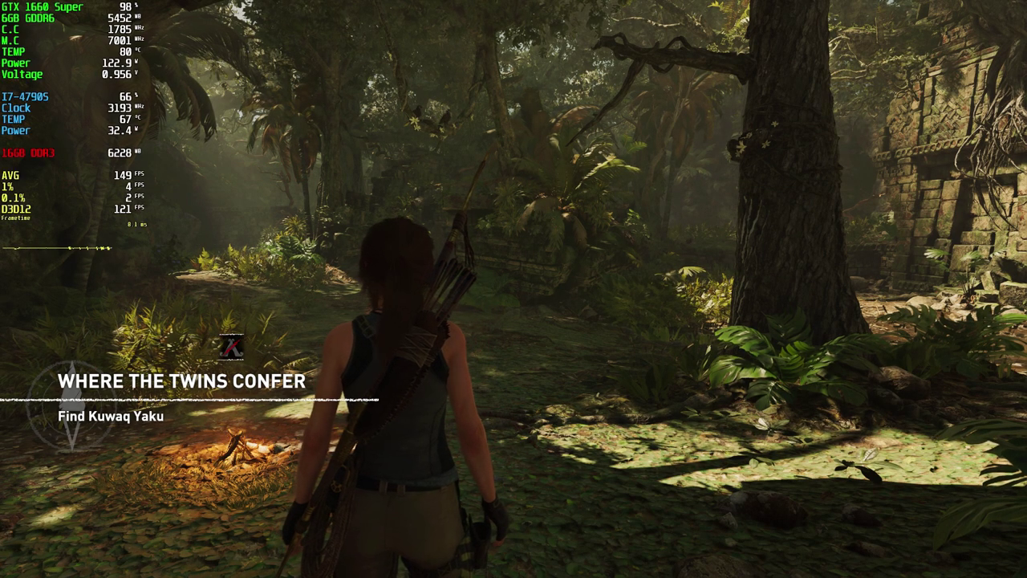
{"action": "key", "text": "w"}
{"action": "key", "text": "w"}
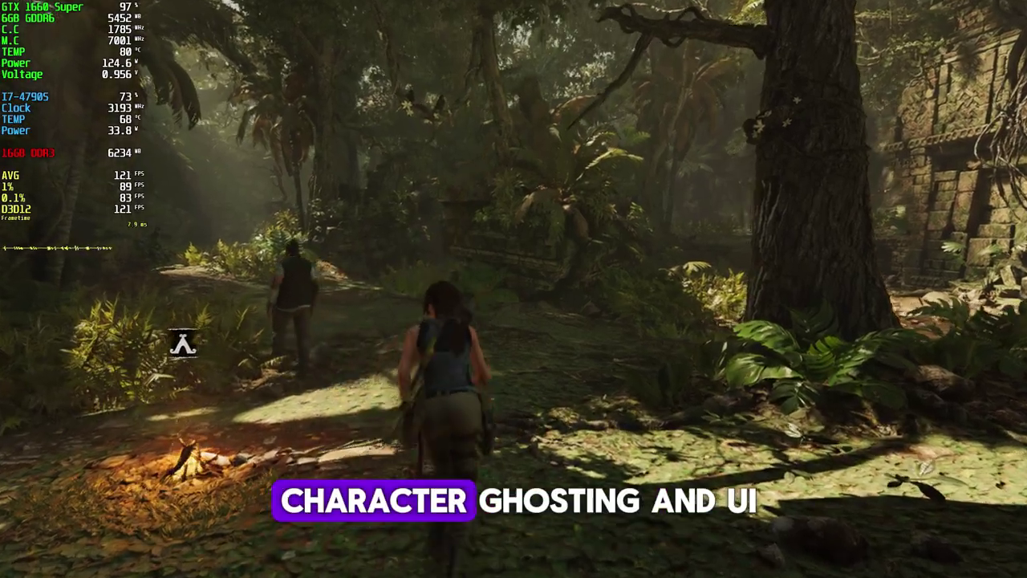
{"action": "key", "text": "w"}
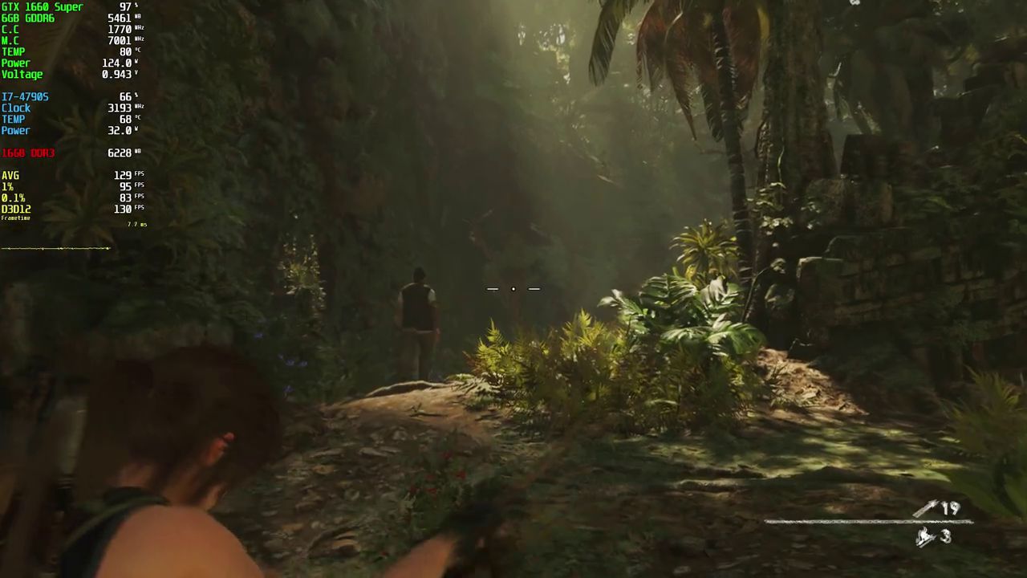
{"action": "left_click", "coordinate": [514, 288]}
{"action": "left_click", "coordinate": [514, 288]}
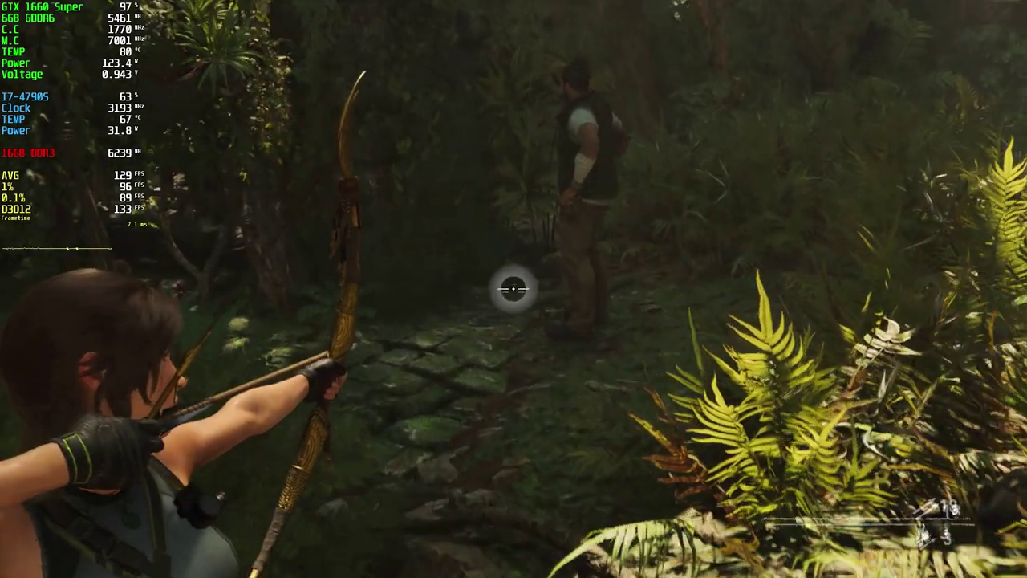
{"action": "left_click", "coordinate": [513, 288]}
{"action": "key", "text": "w"}
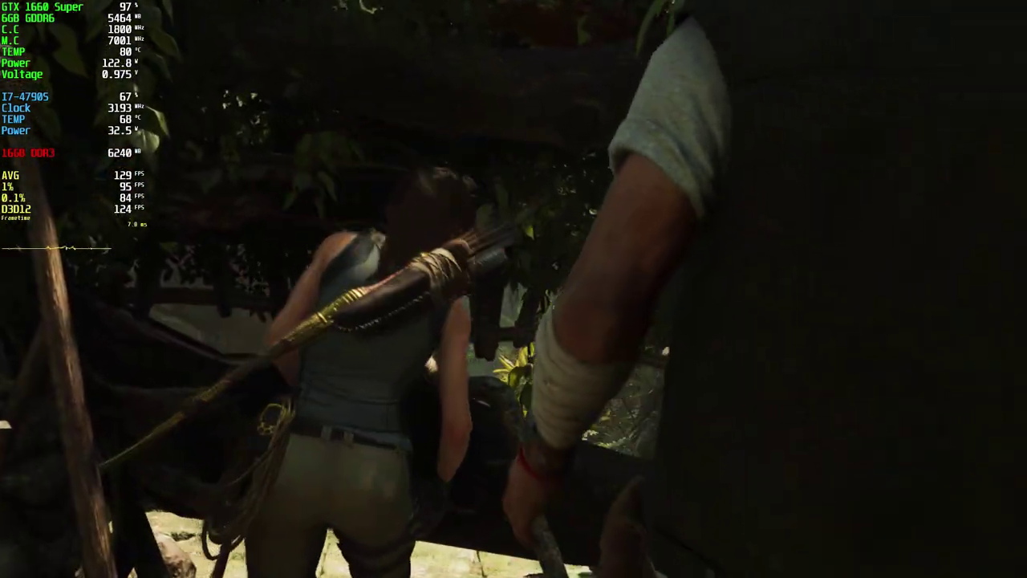
{"action": "key", "text": "w"}
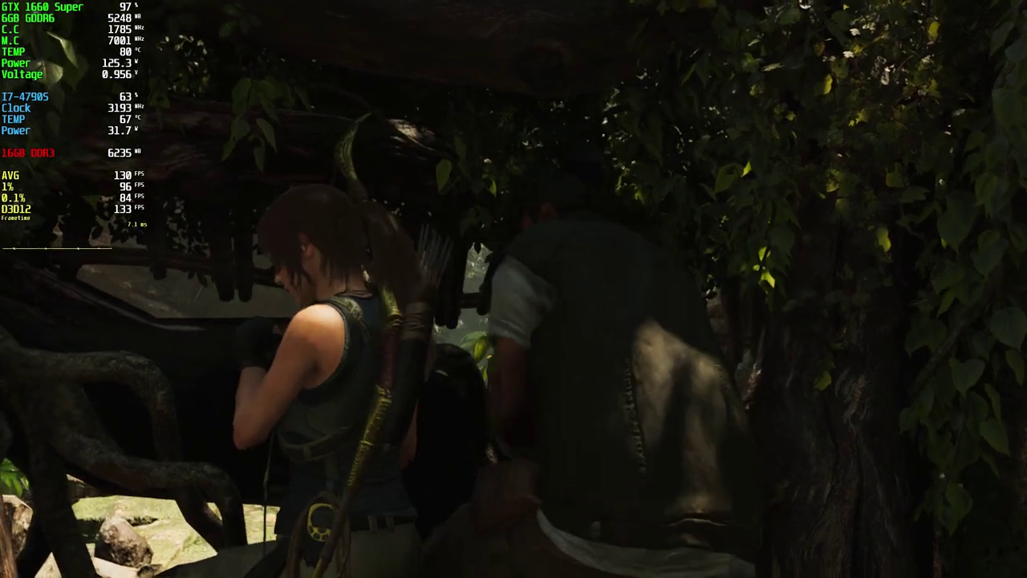
{"action": "key", "text": "w"}
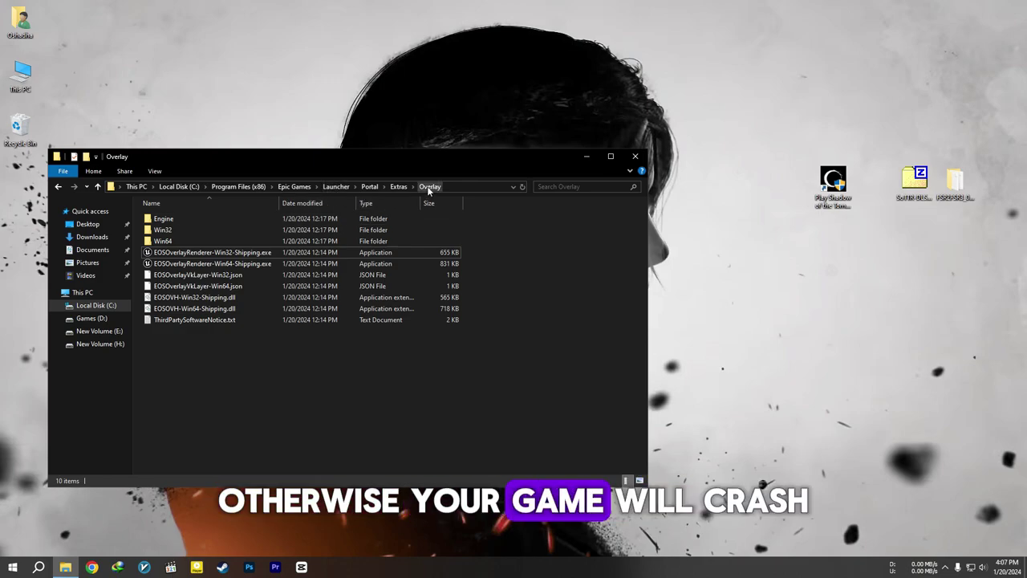
Step: Remove the .exe extension from EOSOverlayRenderer-Win32-Shipping.exe in the Epic Games Launcher's Overlay folder and accept the extension change
{"action": "left_click", "coordinate": [253, 254]}
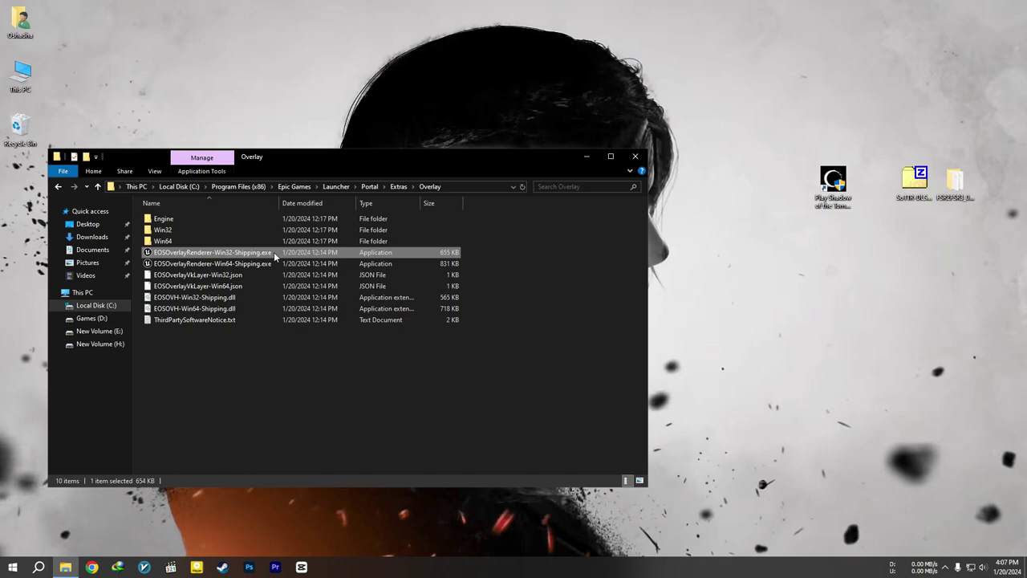
{"action": "left_click_drag", "start_coordinate": [269, 253], "coordinate": [299, 264]}
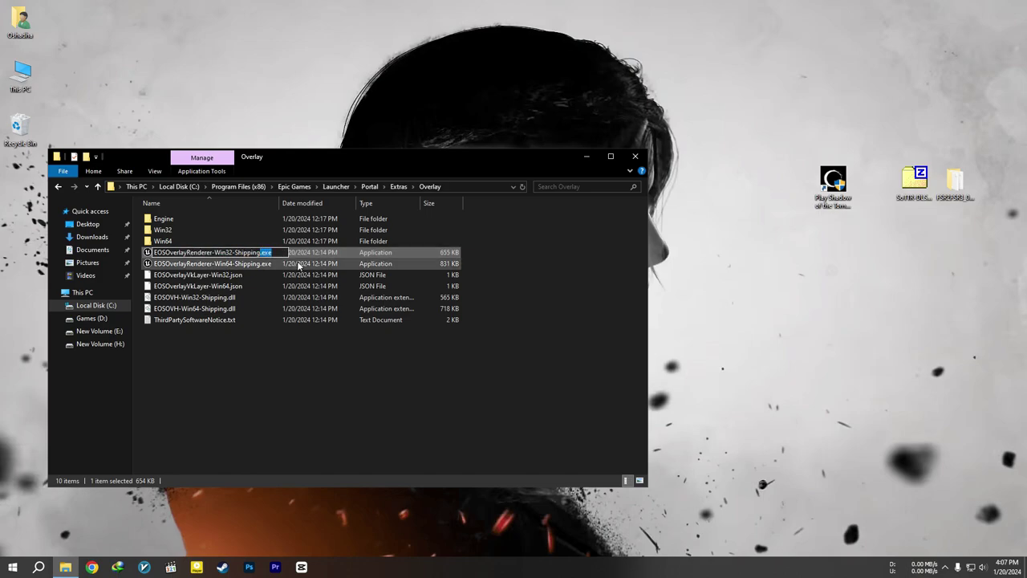
{"action": "key", "text": "Return"}
{"action": "key", "text": "Return"}
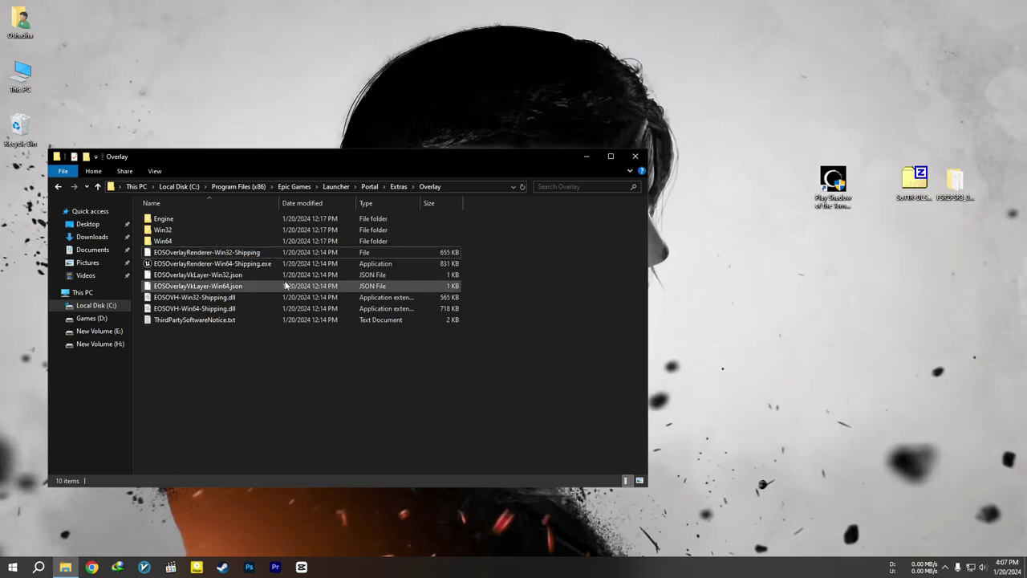
Step: Remove the .exe extension from EOSOverlayRenderer-Win64-Shipping.exe in the Overlay folder and deselect the file
{"action": "left_click", "coordinate": [253, 264]}
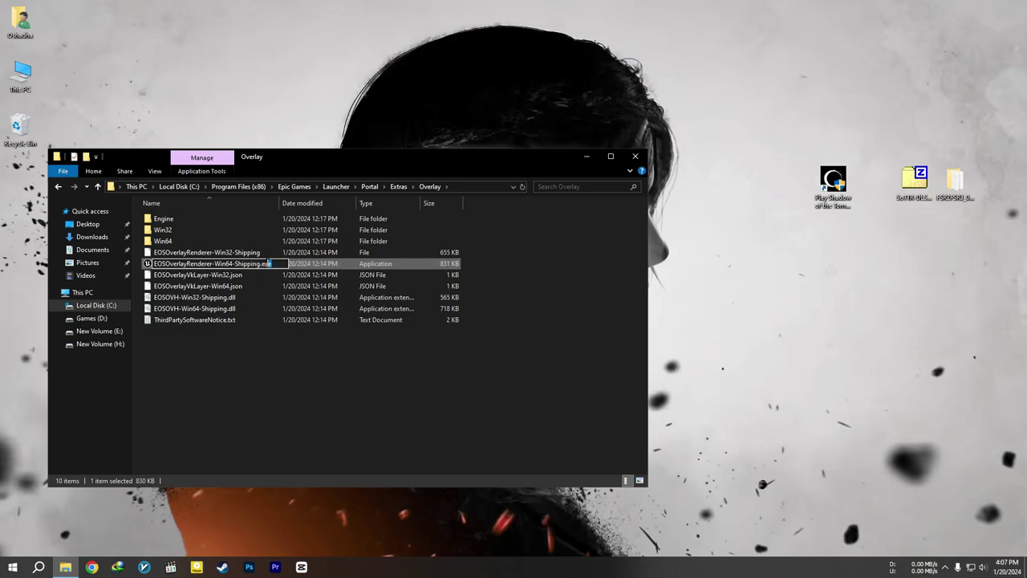
{"action": "key", "text": "BackSpace"}
{"action": "key", "text": "Return"}
{"action": "left_click", "coordinate": [559, 287]}
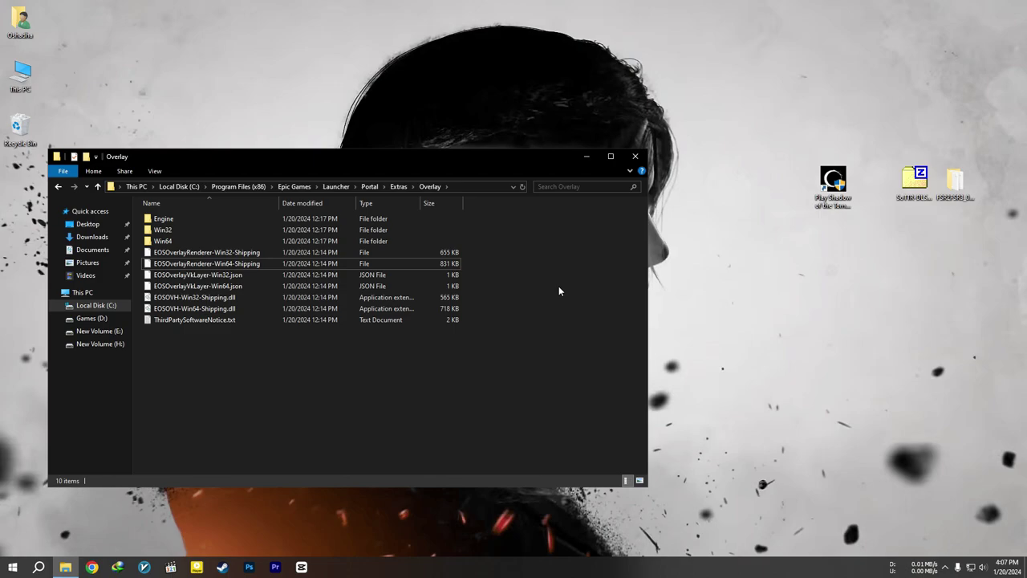